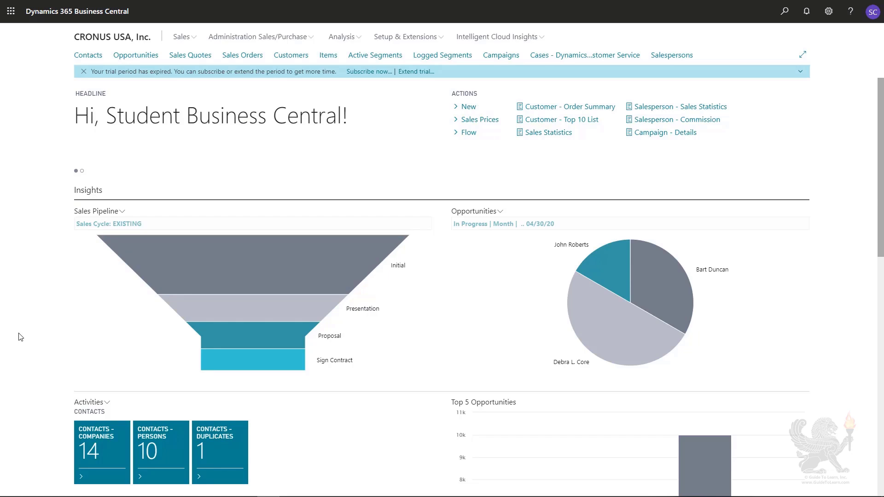
Create a new opportunity with the description "Office Furniture".
click(474, 109)
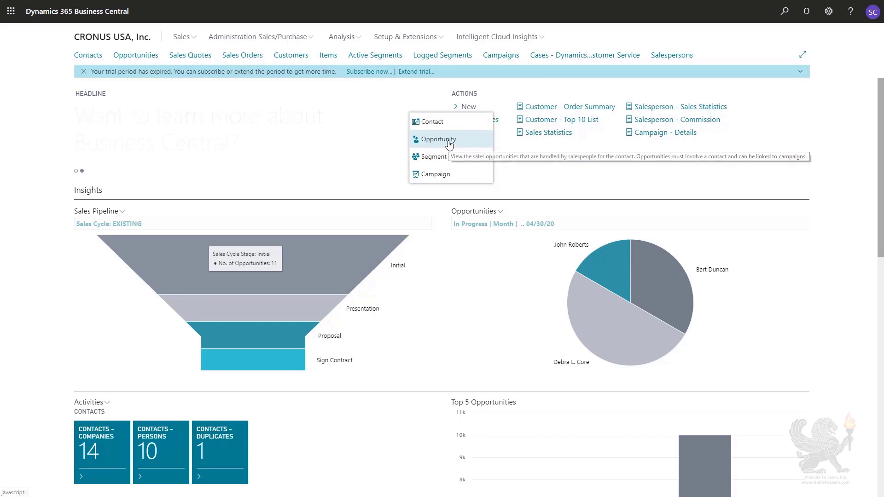
click(449, 143)
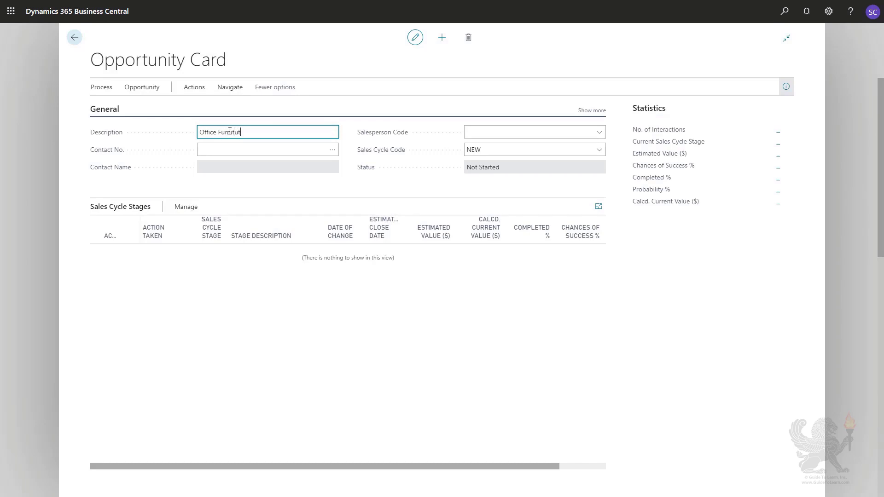
key(Tab)
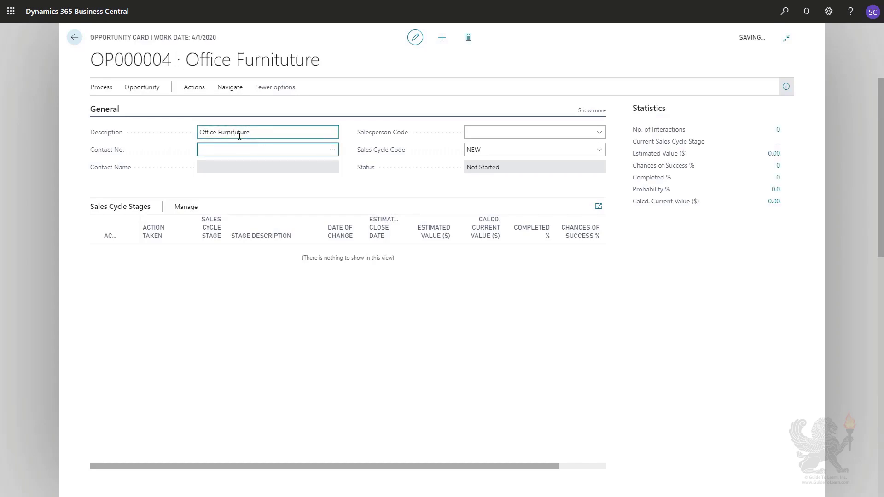
click(239, 132)
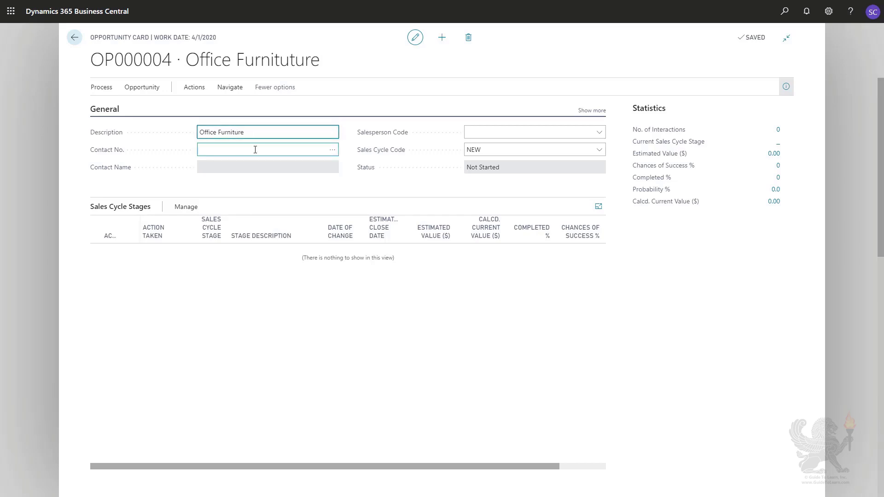
Assign the contact person listed under Trey Research to the opportunity from the contact list.
click(255, 150)
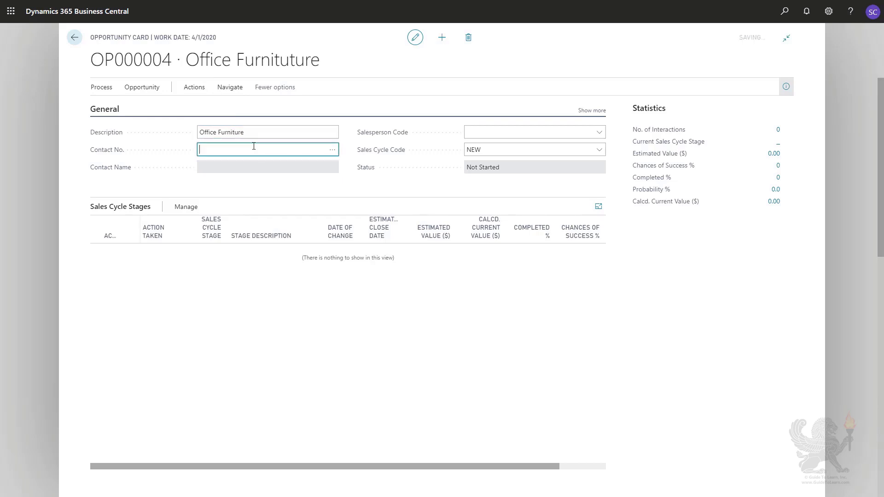
click(332, 149)
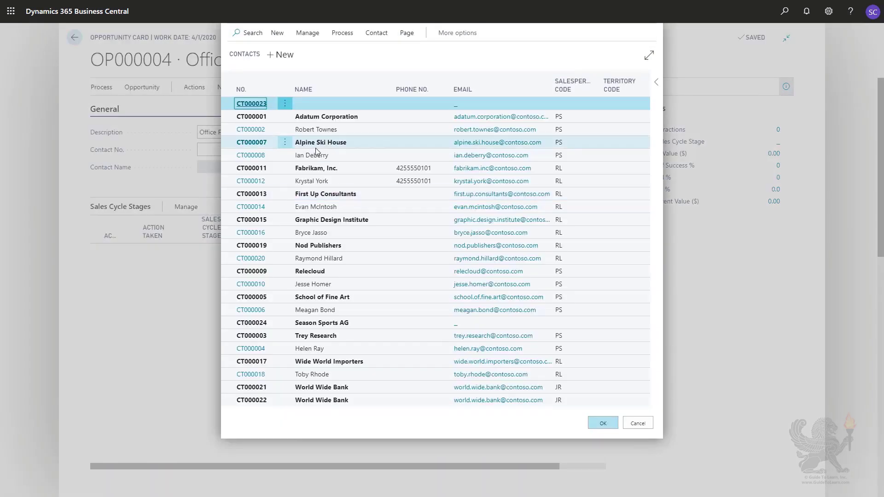
click(356, 344)
click(600, 423)
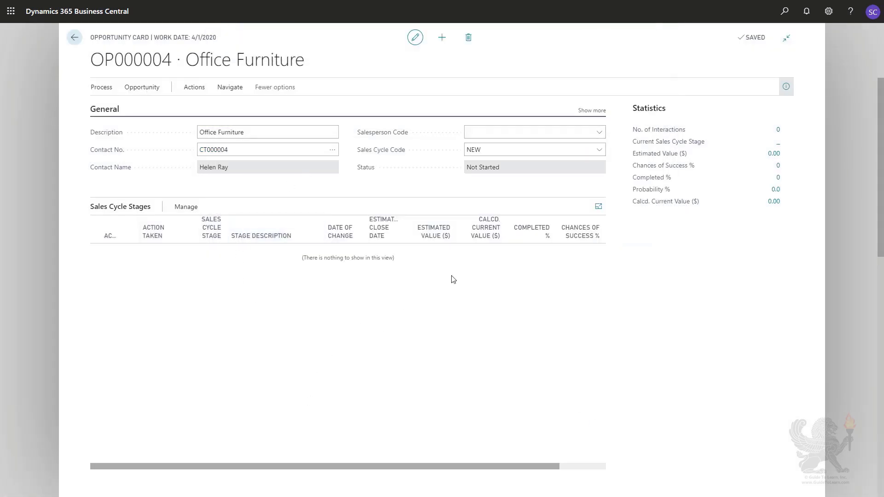
Set the opportunity's salesperson code to JR and its sales cycle code to EXISTING.
click(600, 133)
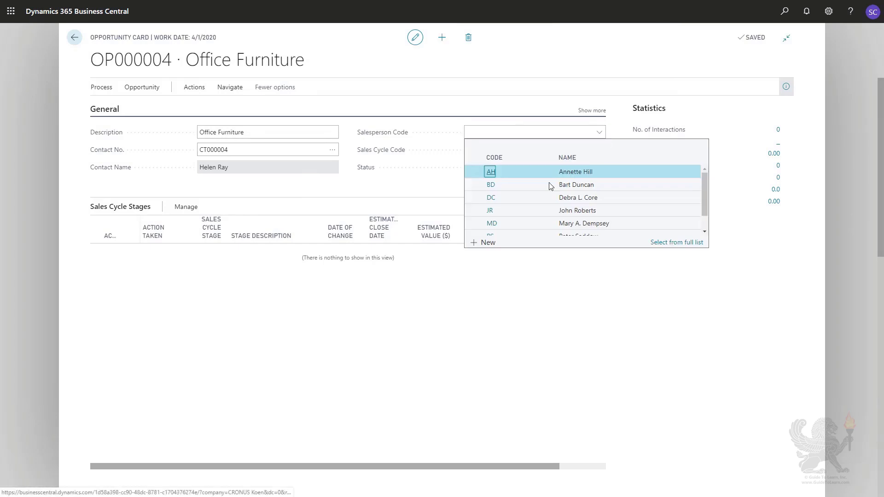
click(585, 212)
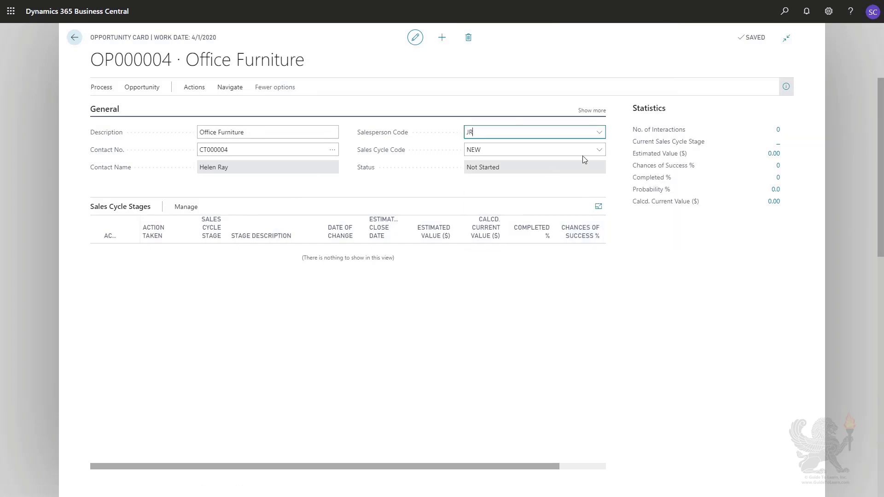
click(599, 150)
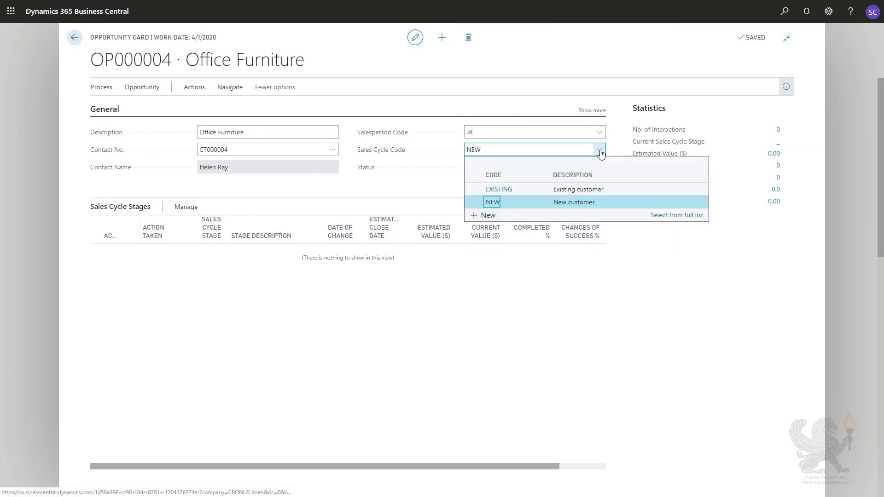
click(540, 192)
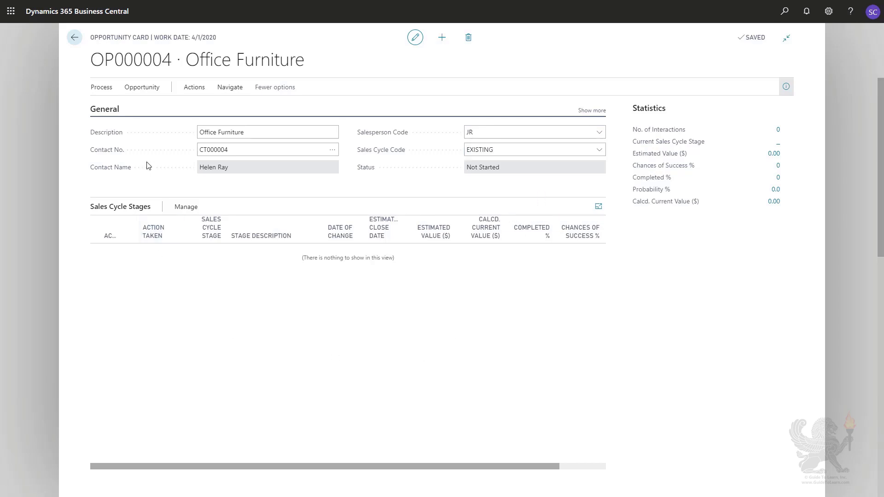
Activate the first sales cycle stage for the Office Furniture opportunity.
click(105, 92)
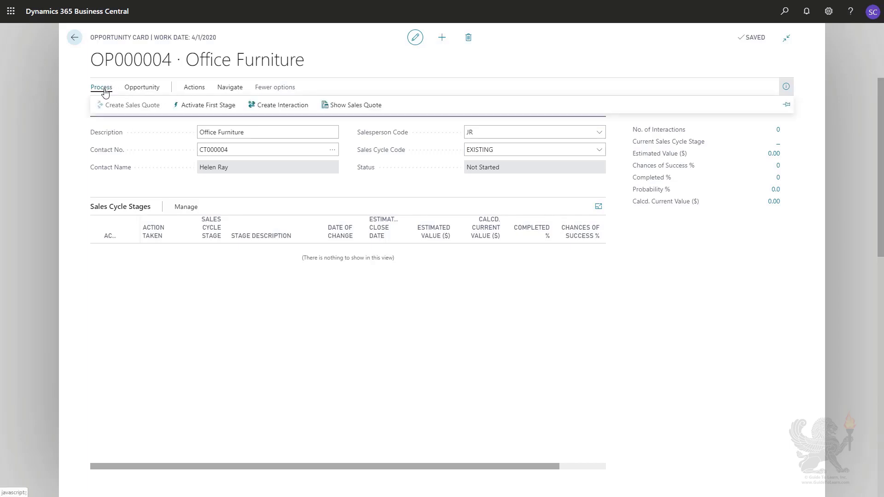
click(185, 107)
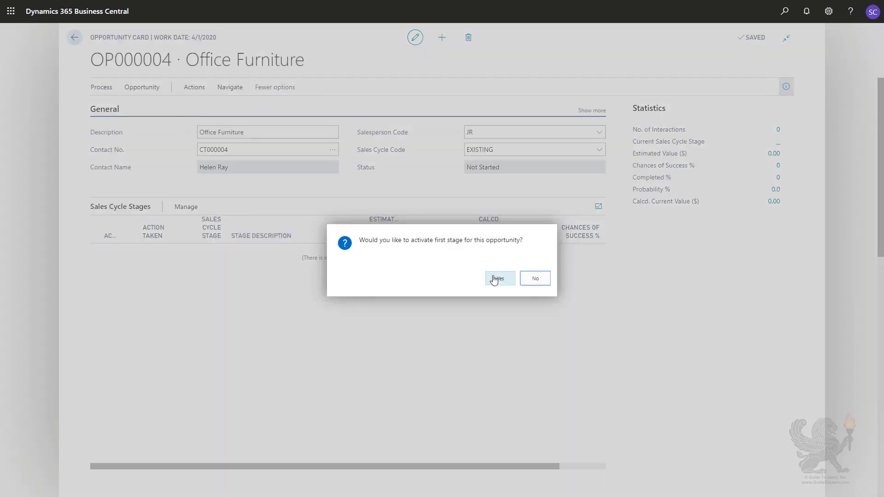
click(494, 280)
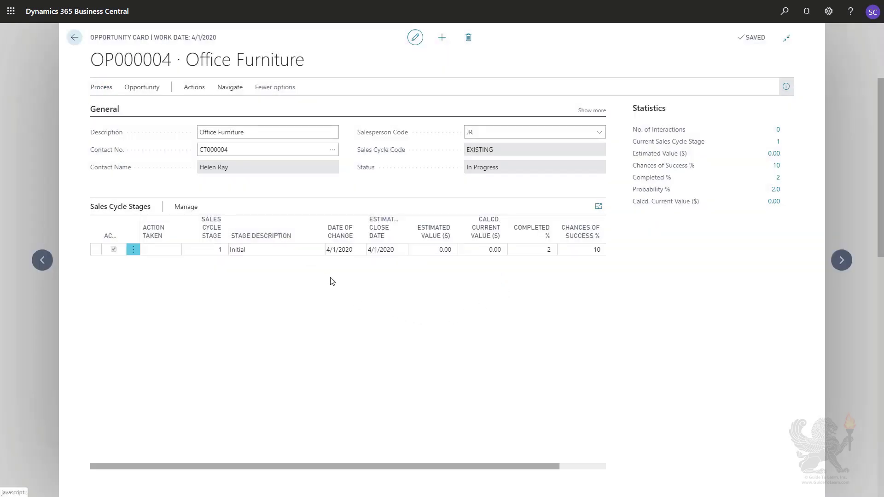
Update the opportunity to the next sales cycle stage with an estimated sales value of 10,000.
click(102, 89)
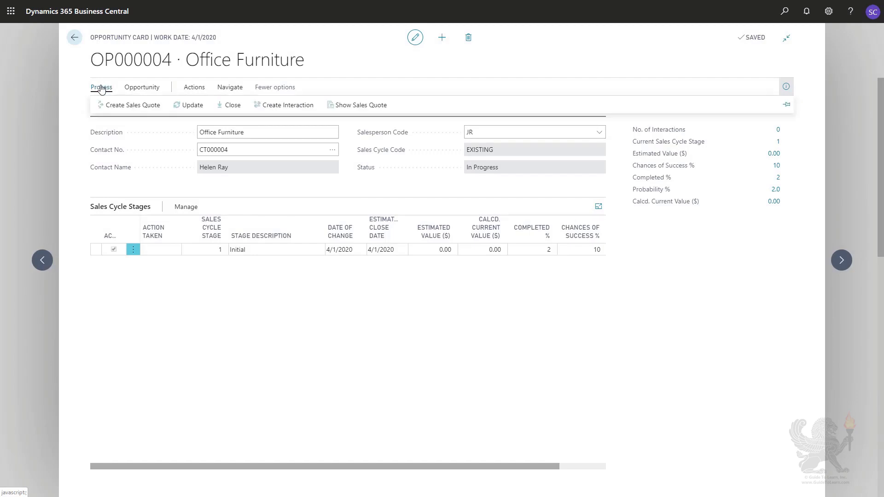
click(198, 111)
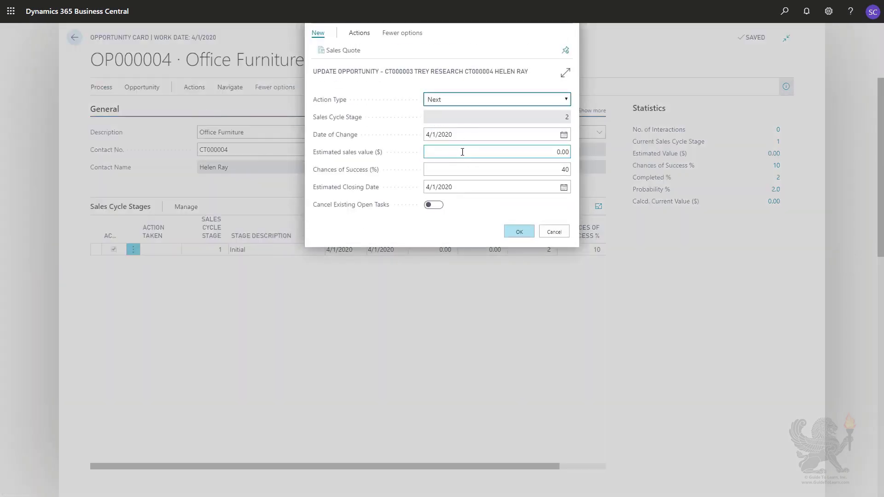
click(449, 153)
double_click(560, 153)
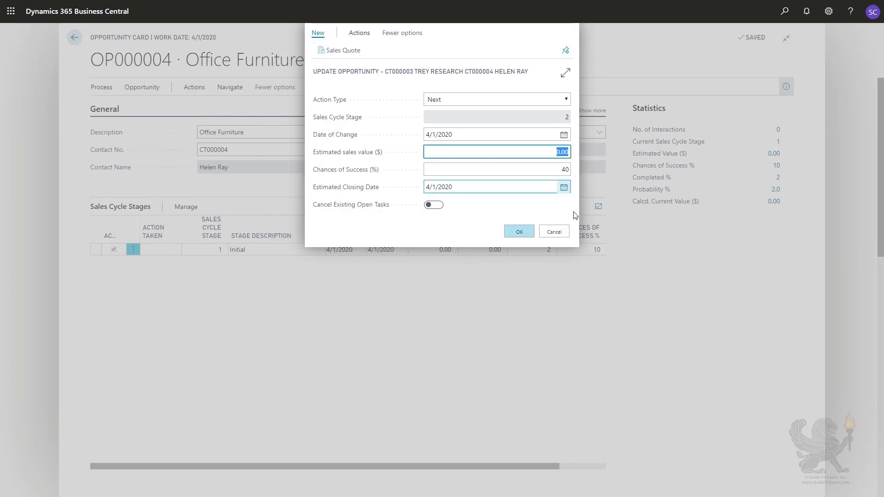
text(10000)
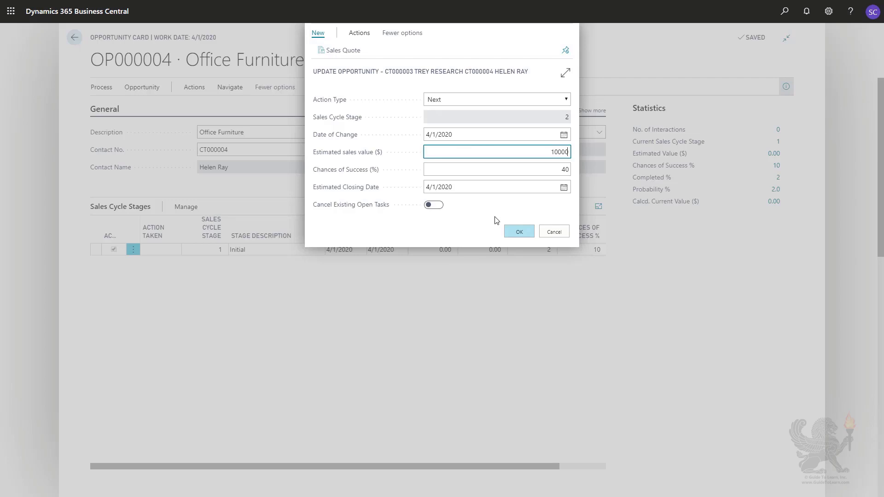
key(Tab)
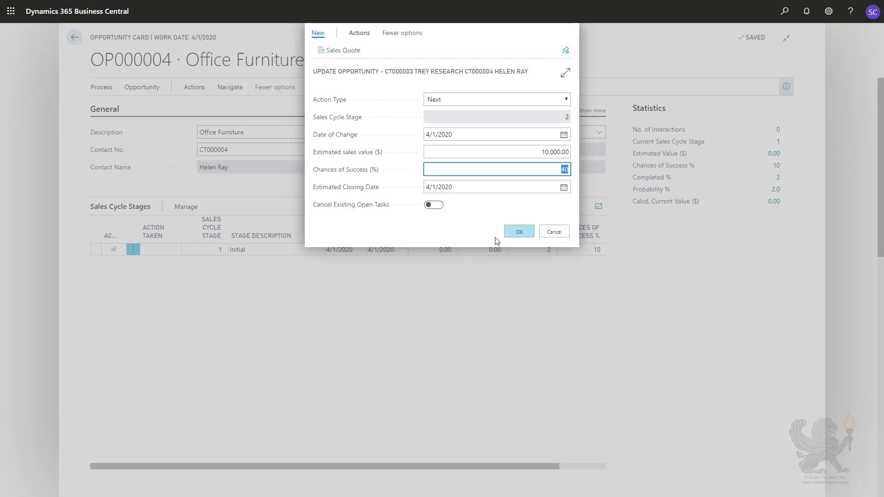
click(518, 233)
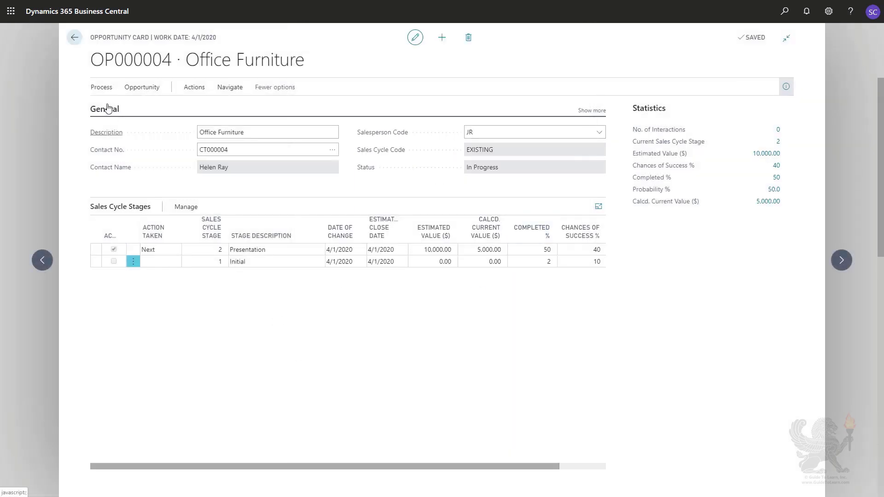
Try to update the opportunity to sales cycle stage 3 with an estimated sales value of 12,000.
click(101, 90)
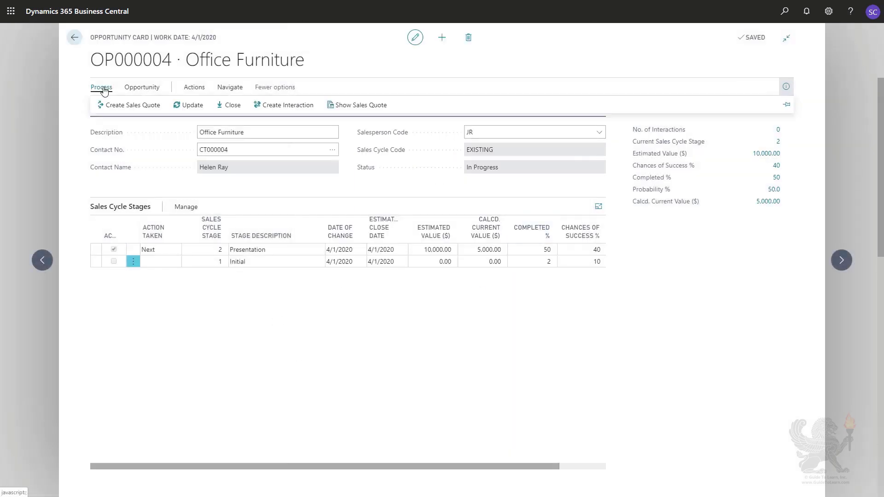
click(190, 106)
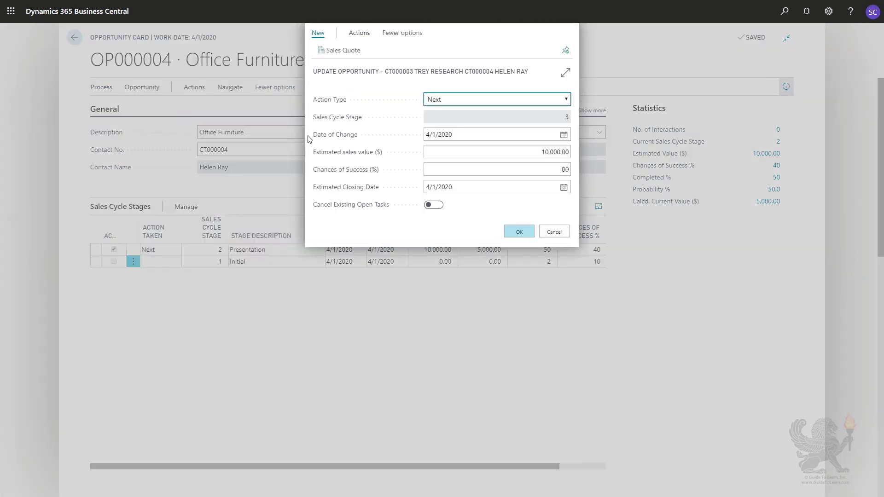
click(529, 151)
click(560, 152)
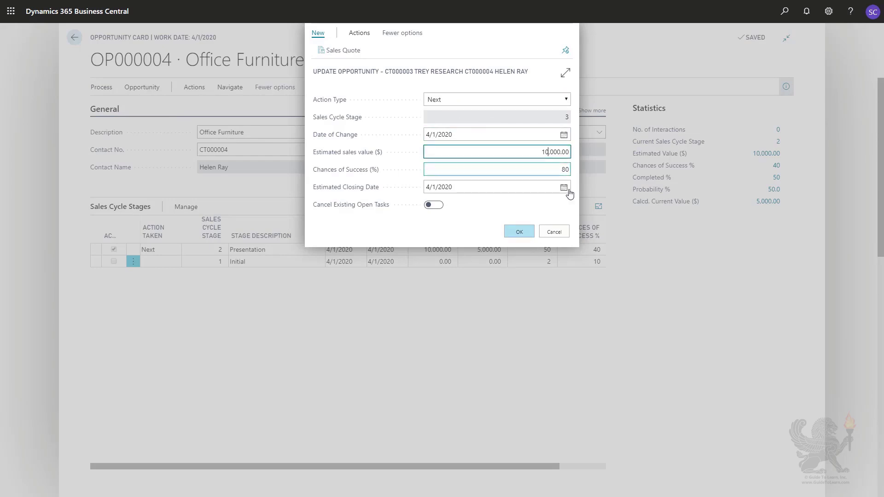
key(BackSpace)
key(BackSpace)
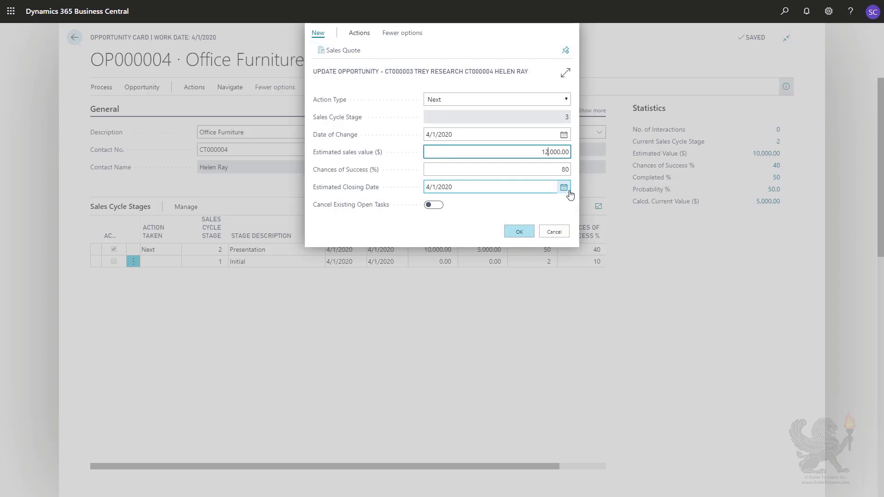
key(Tab)
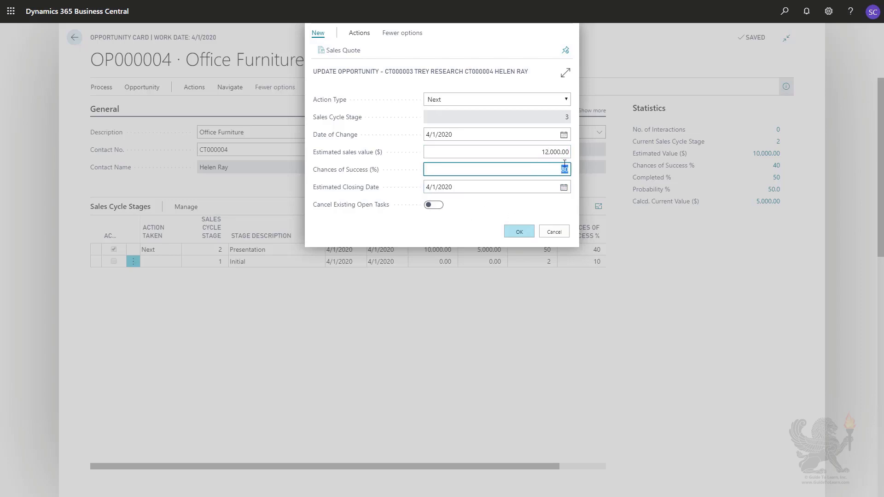
click(520, 233)
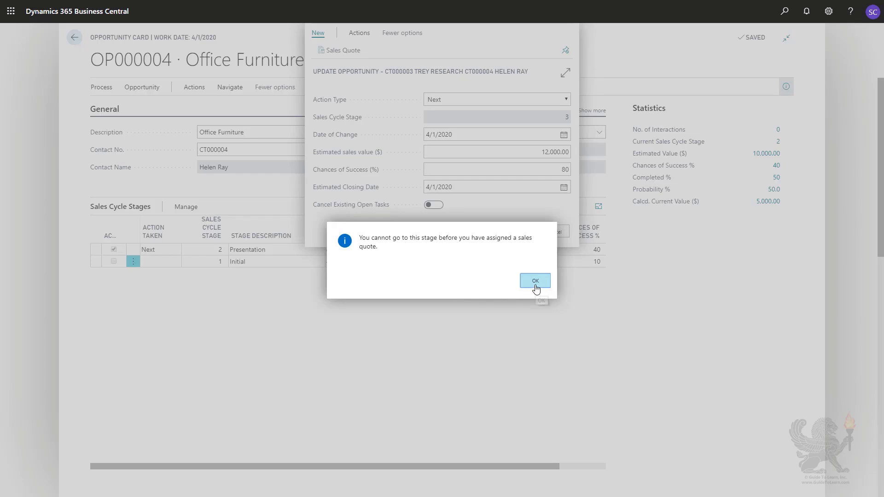
click(533, 284)
click(554, 232)
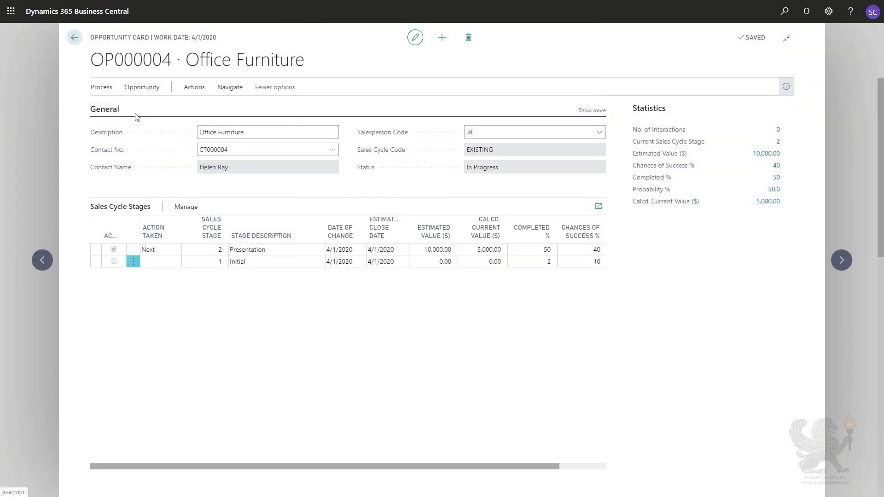
Create a sales quote from the Office Furniture opportunity.
click(134, 90)
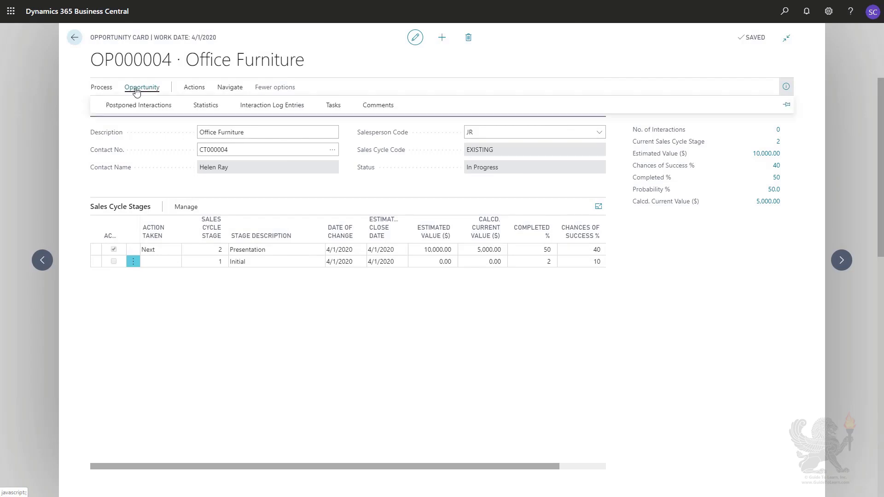
click(193, 89)
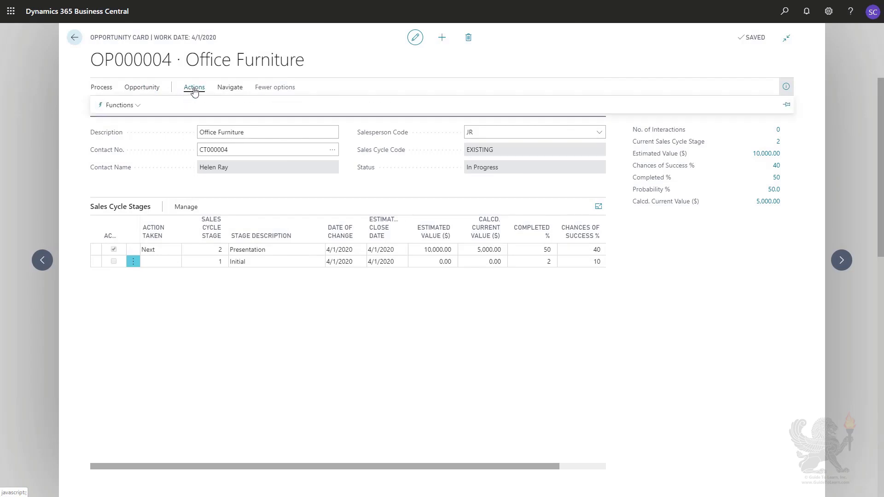
click(139, 106)
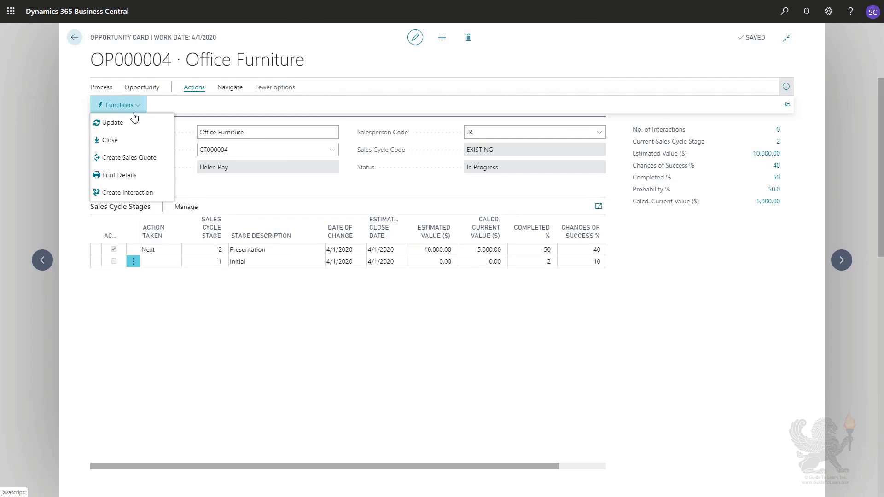
click(128, 158)
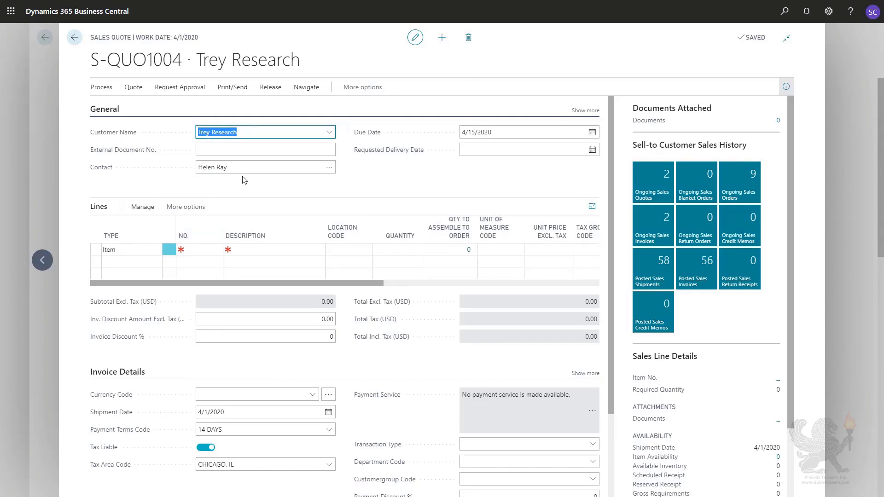
Add item 1896-S, ATHENS Desk, as the first line of the sales quote with a quantity of 10.
click(206, 249)
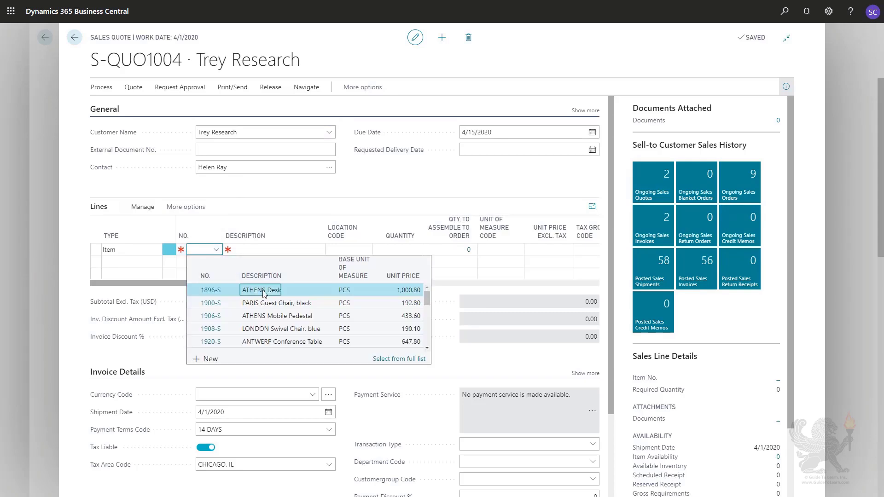
click(264, 293)
key(Tab)
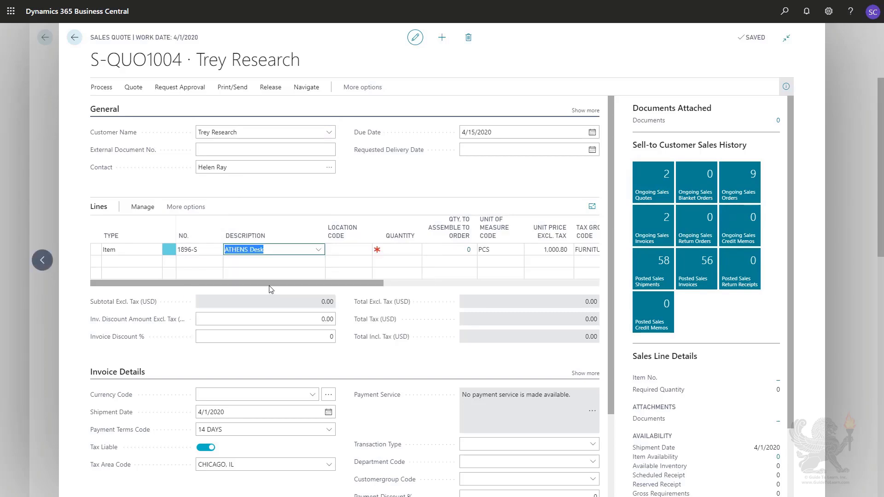
key(Tab)
key(Tab)
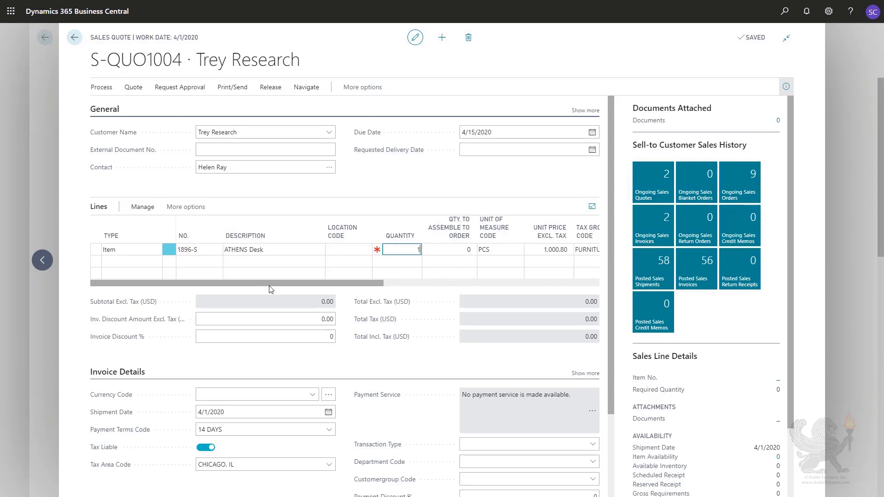
key(Tab)
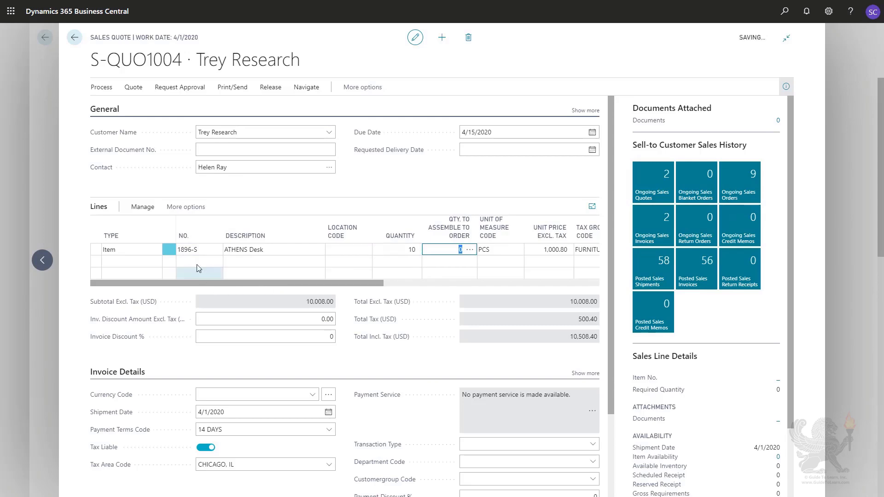
Add item 1900-S, PARIS Guest Chair, black, as the second quote line with a quantity of 10.
click(150, 261)
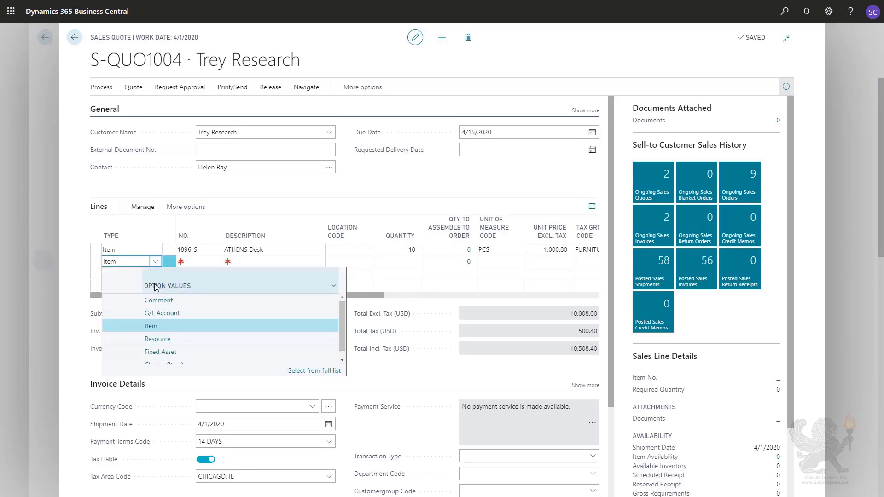
click(152, 328)
click(203, 262)
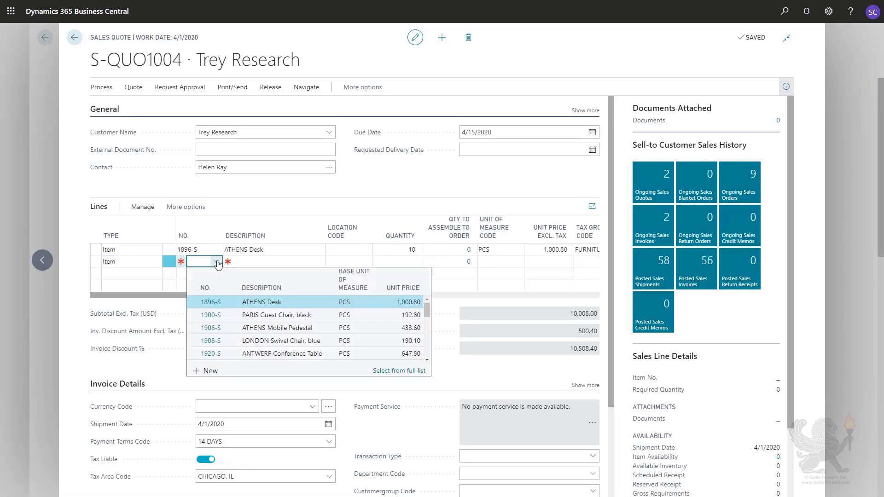
click(234, 315)
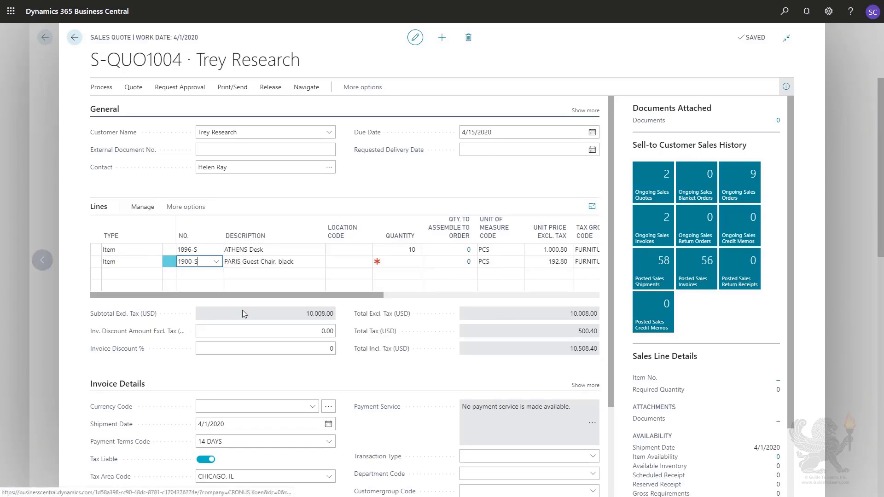
key(Tab)
key(Tab)
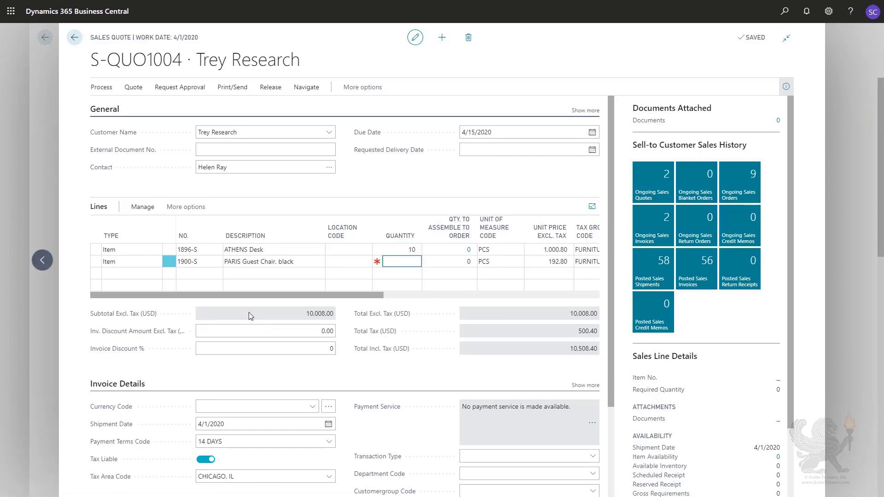
key(Tab)
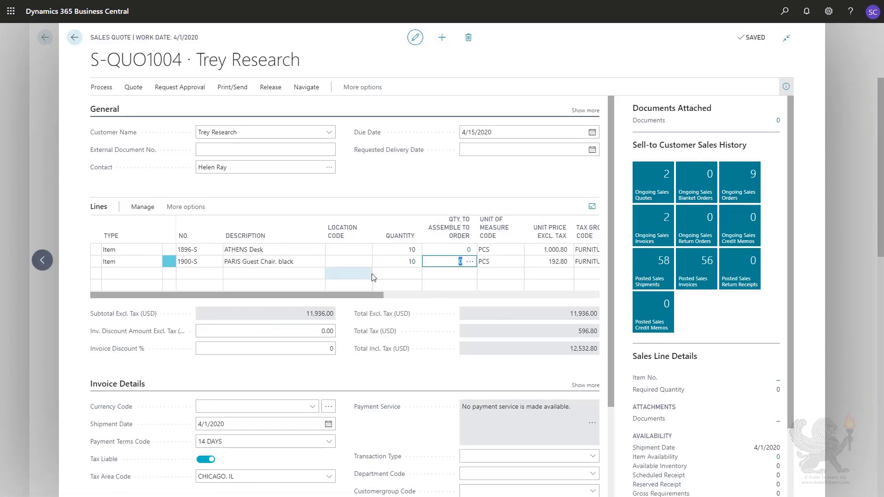
click(453, 179)
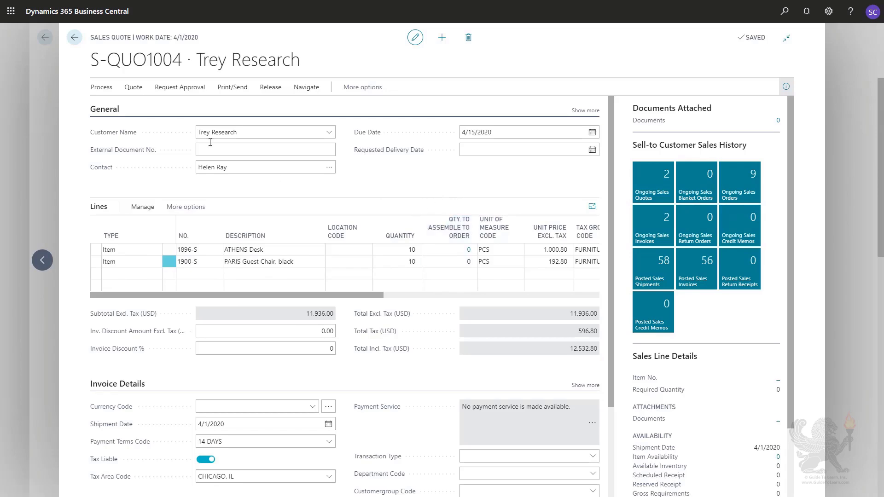
Return to the Office Furniture opportunity and update it to the next sales cycle stage, accepting the proposed values.
click(45, 188)
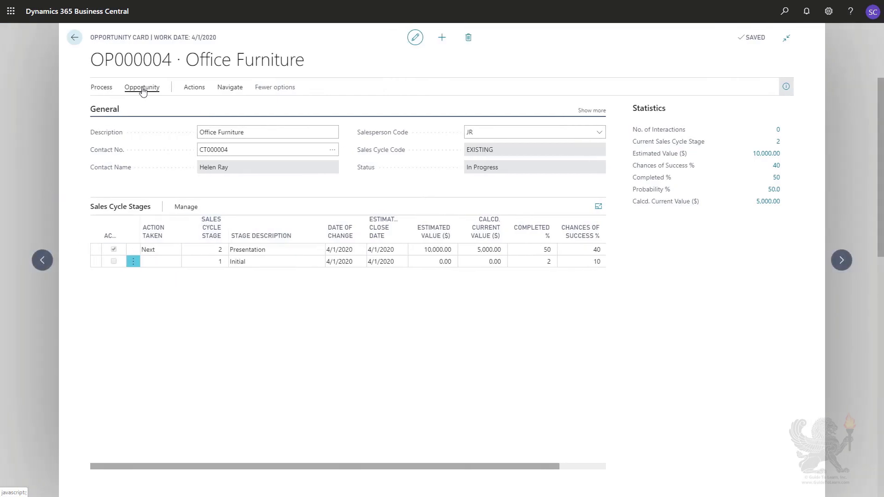
click(109, 88)
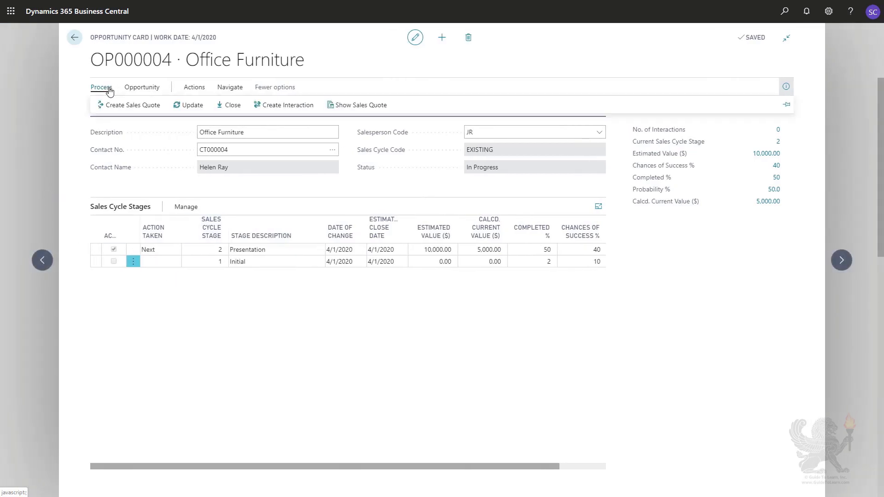
click(193, 106)
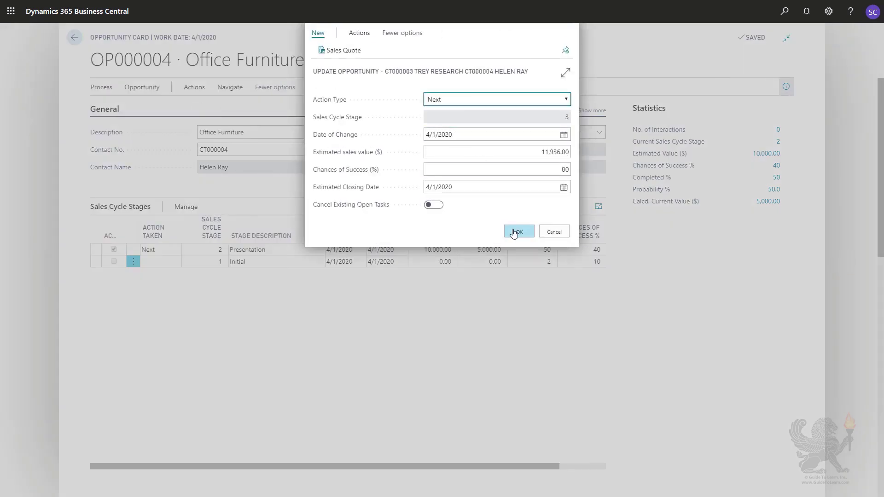
click(514, 232)
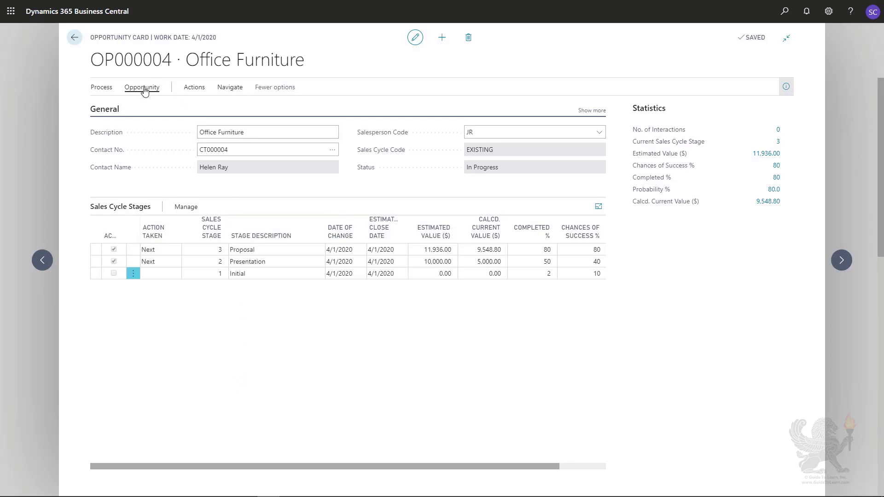
Show the sales quote assigned to the Office Furniture opportunity.
click(143, 88)
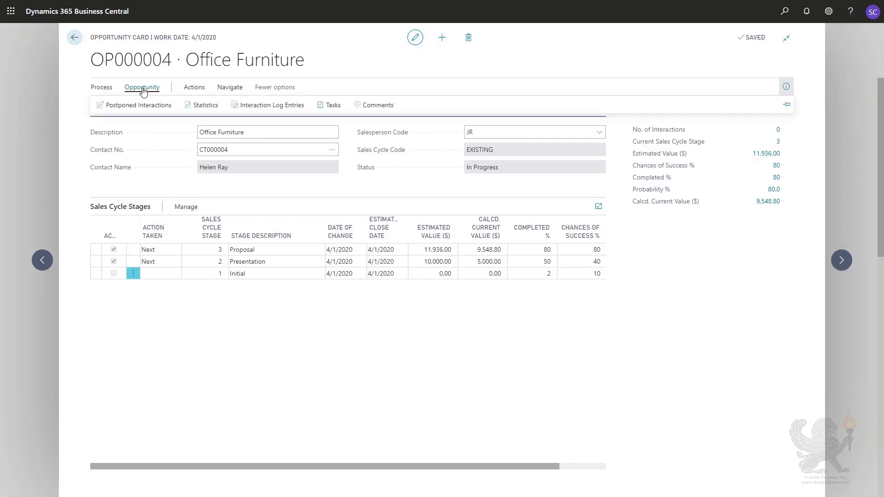
click(105, 88)
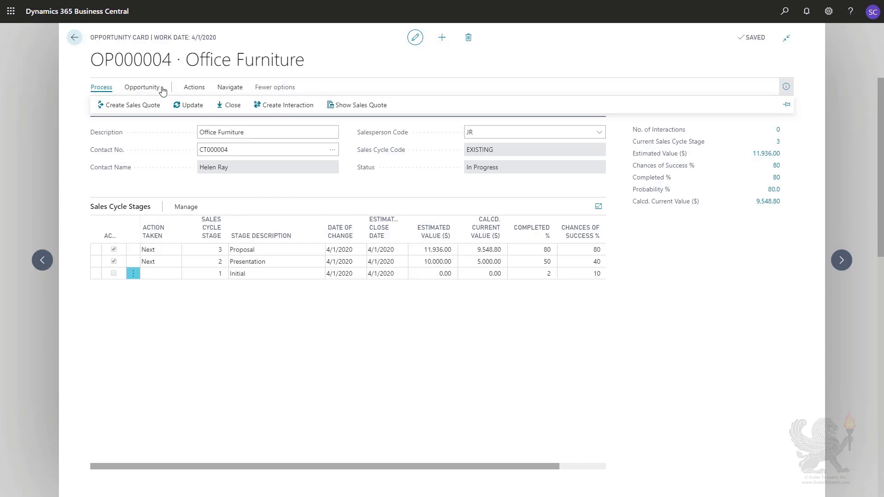
click(346, 108)
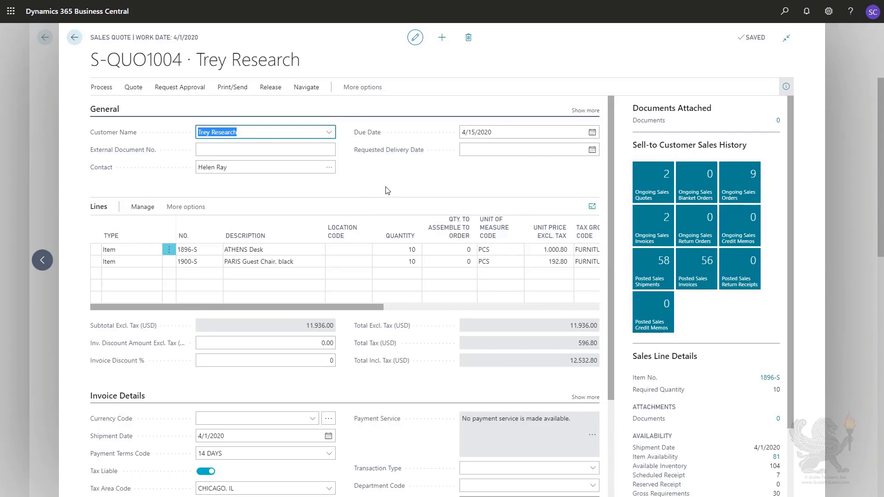
Convert the sales quote to a sales order, agreeing to close the linked opportunity and continue the conversion.
click(102, 87)
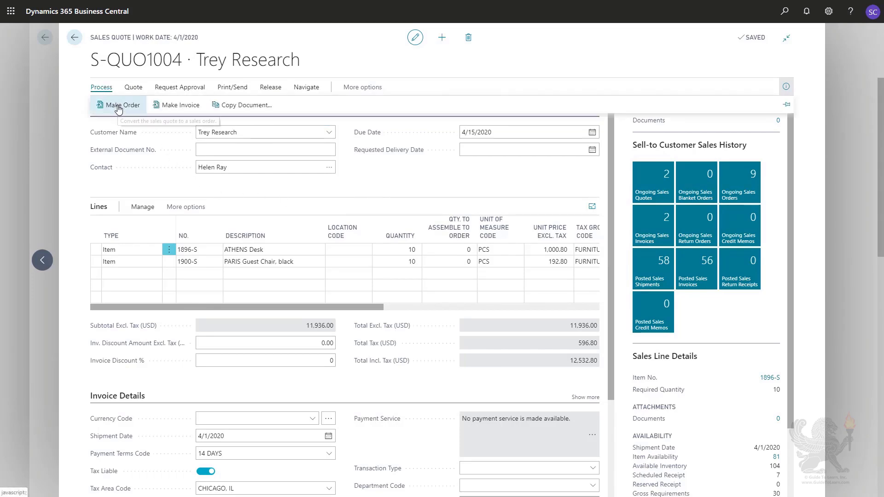
click(118, 109)
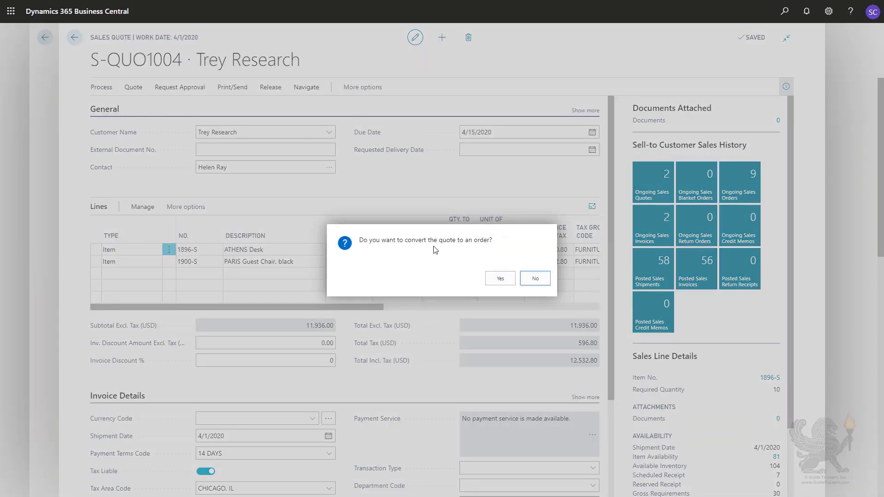
click(499, 278)
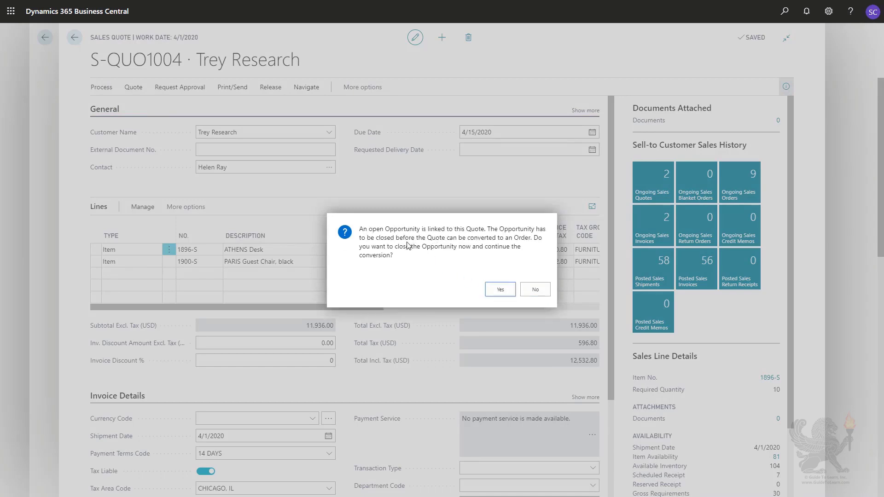
click(501, 290)
Close the won opportunity with the close opportunity code BUSINESS_W and open the new sales order.
click(371, 116)
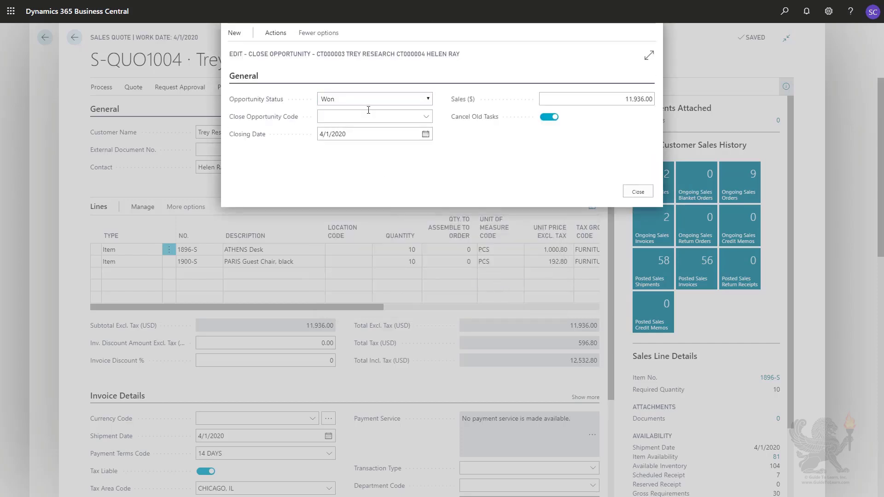
click(395, 158)
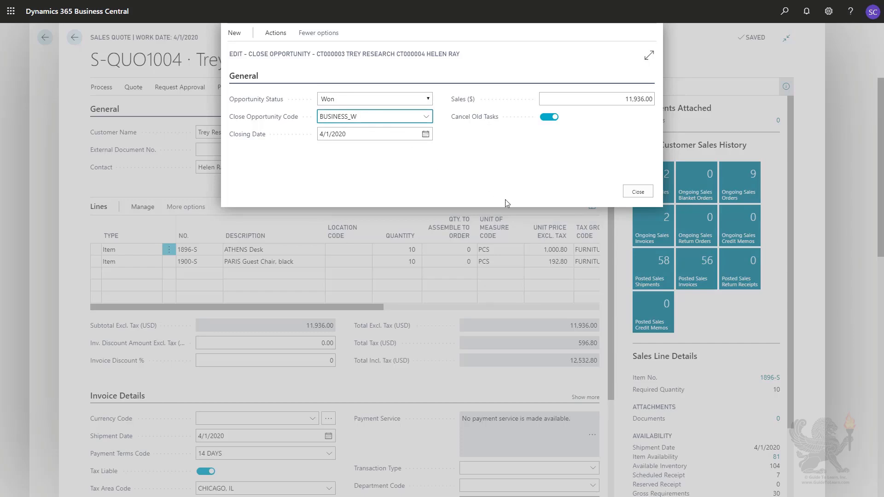
click(637, 192)
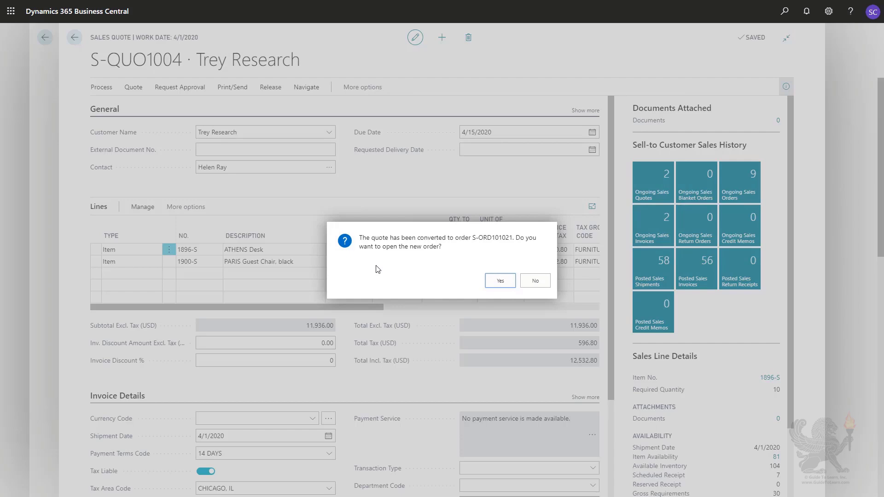
key(Return)
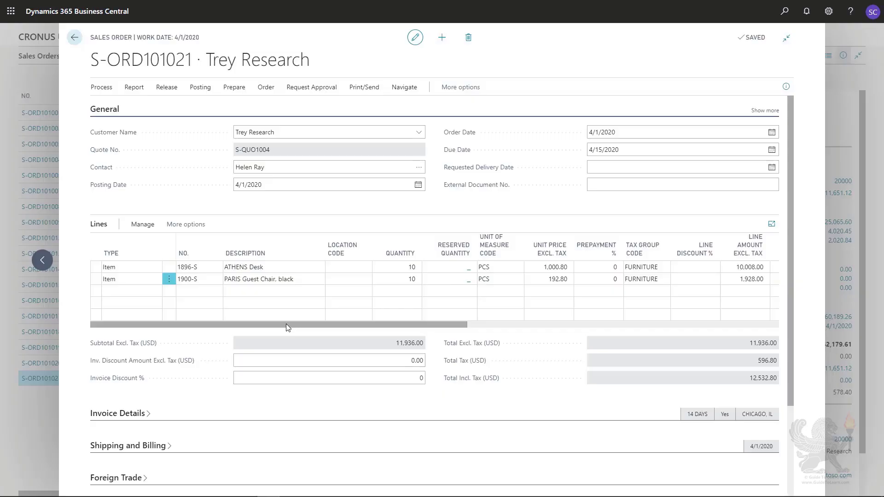
Set the quantity to ship to 5 on both sales order lines.
drag(286, 324, 326, 329)
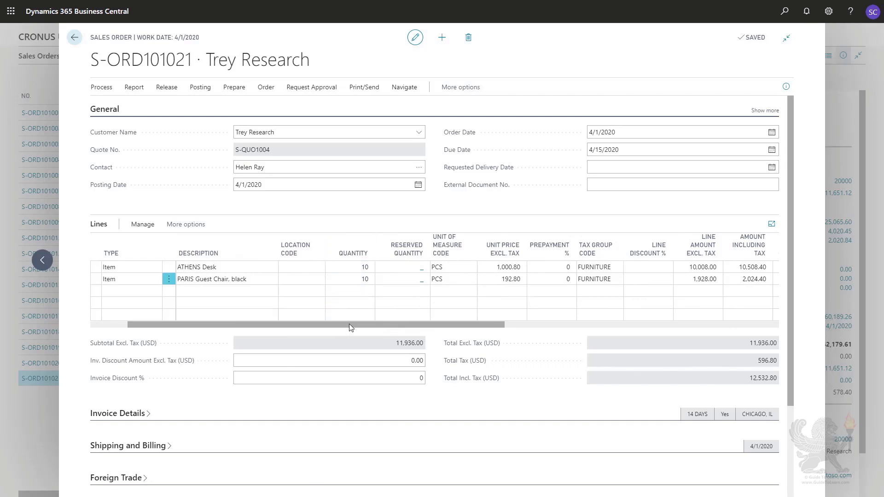
drag(349, 323, 446, 323)
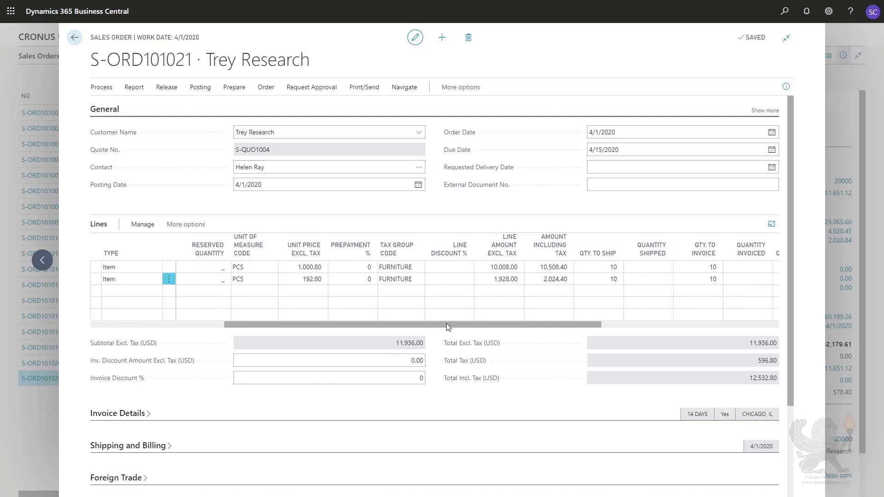
click(599, 267)
click(599, 268)
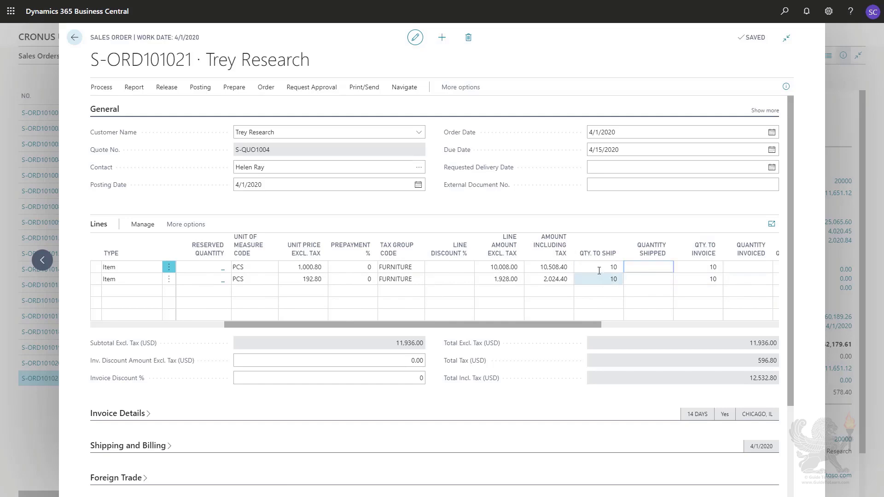
text(5)
click(598, 280)
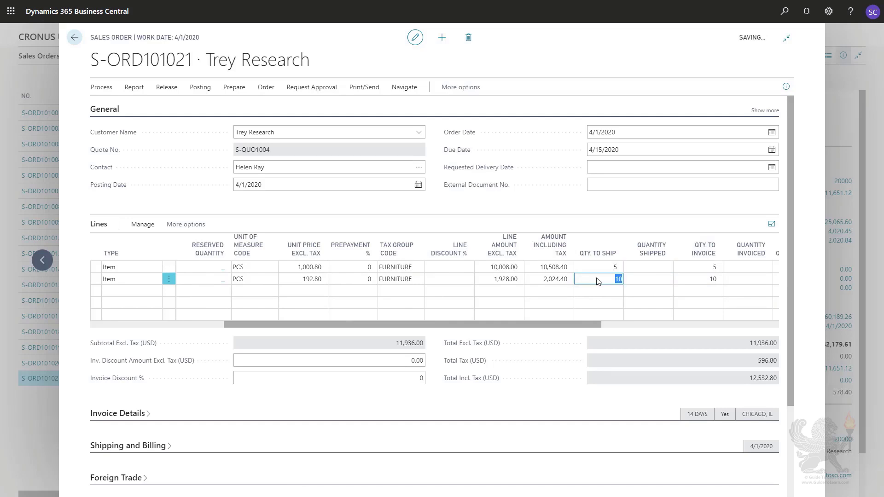
text(5)
key(Tab)
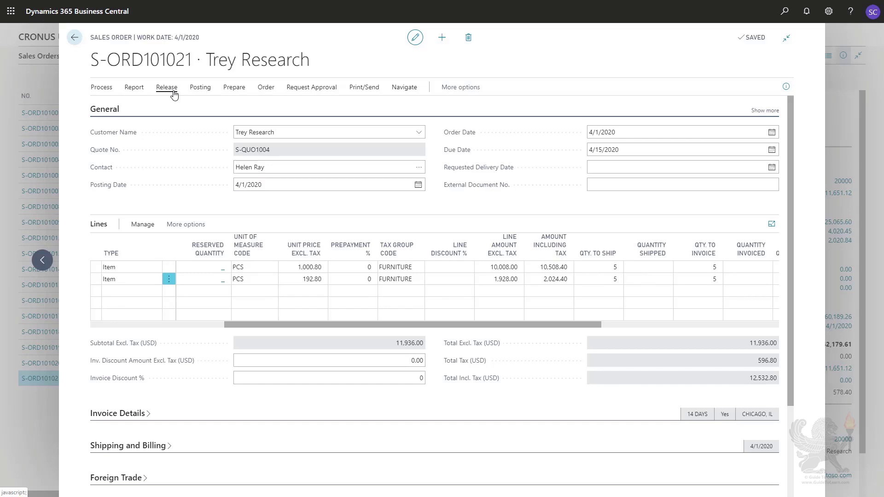
Review the posting options for the sales order and close them without posting.
click(199, 88)
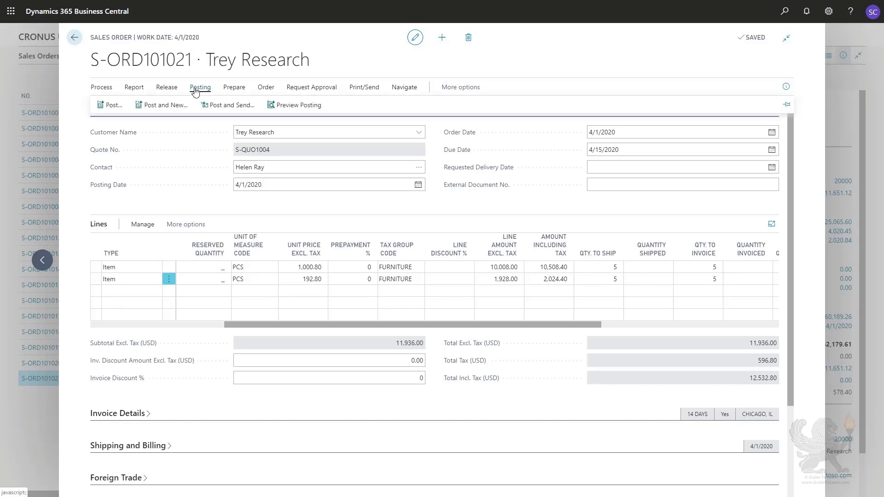
click(115, 104)
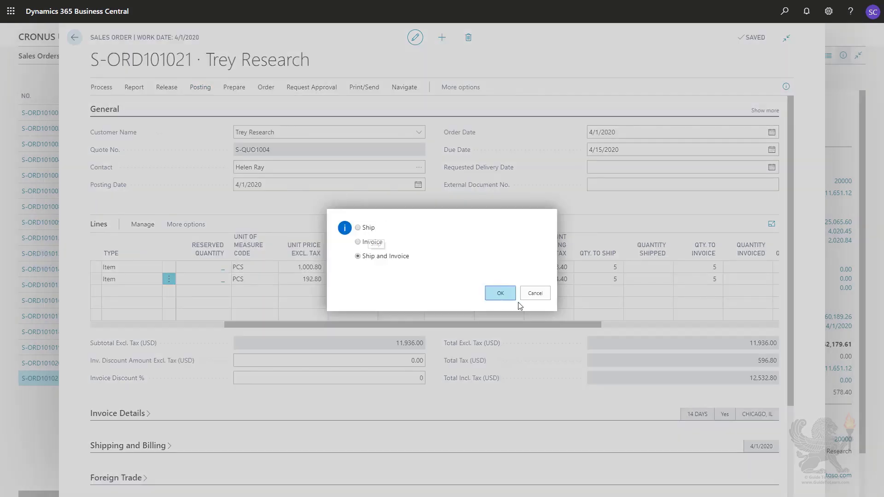
click(535, 294)
Set the quantity to ship back to 10 on both sales order lines.
click(594, 271)
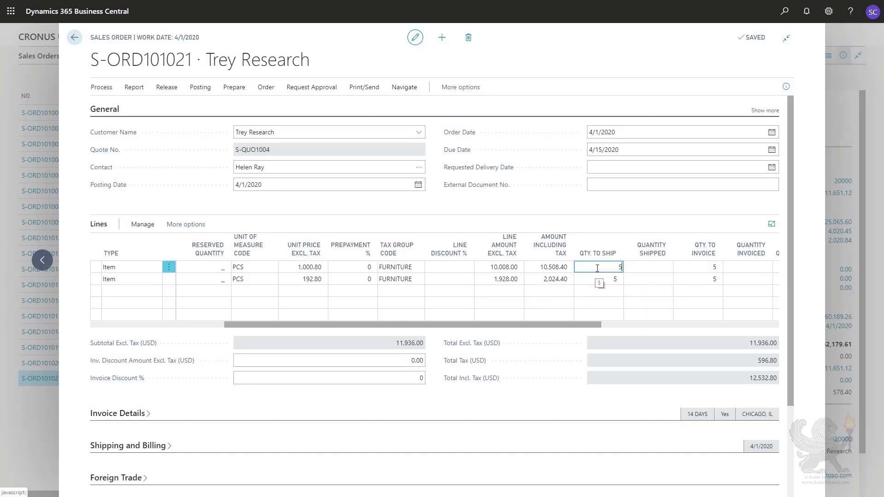
key(Tab)
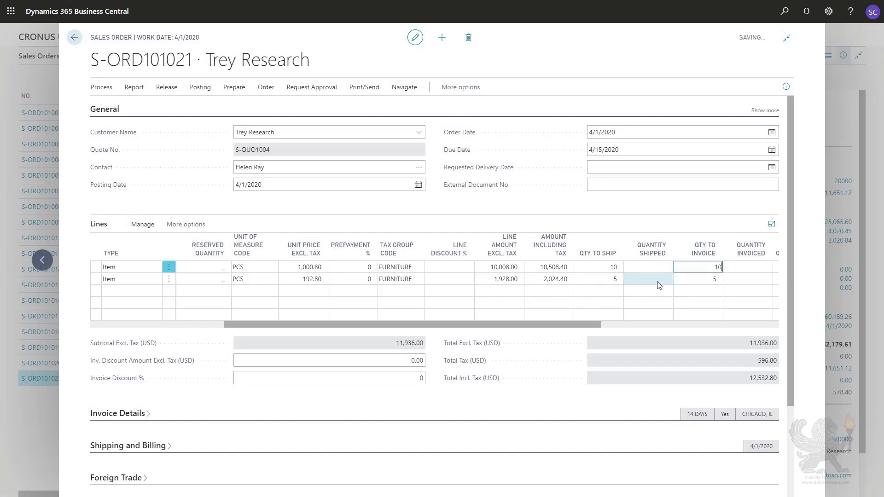
click(620, 285)
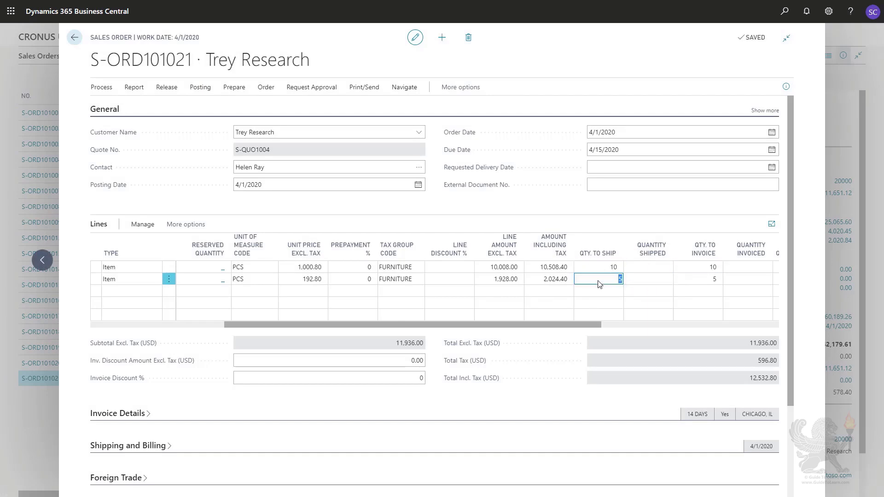
text(10)
key(Tab)
drag(336, 328, 272, 328)
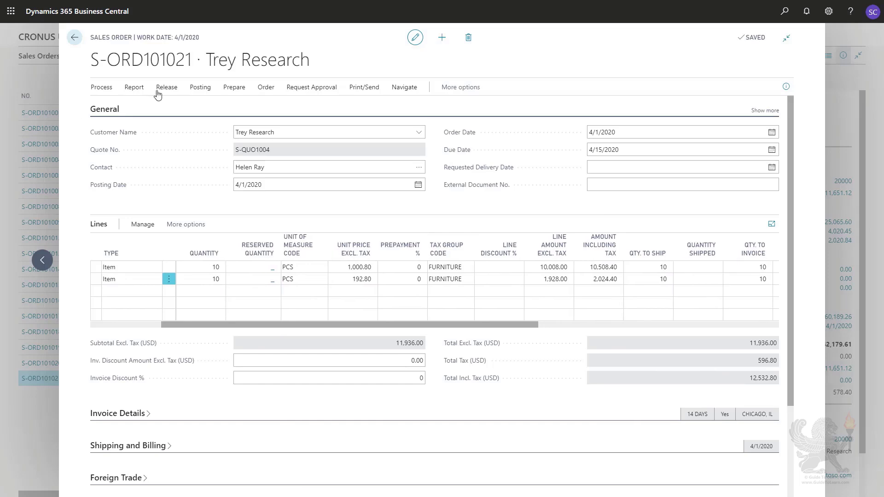
Post the sales order with the Ship and Invoice option and open the posted sales invoice.
click(201, 89)
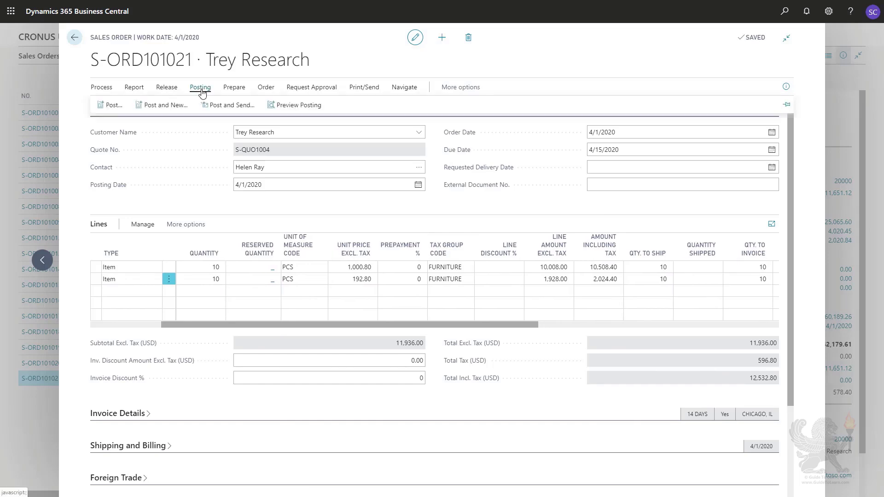
click(110, 109)
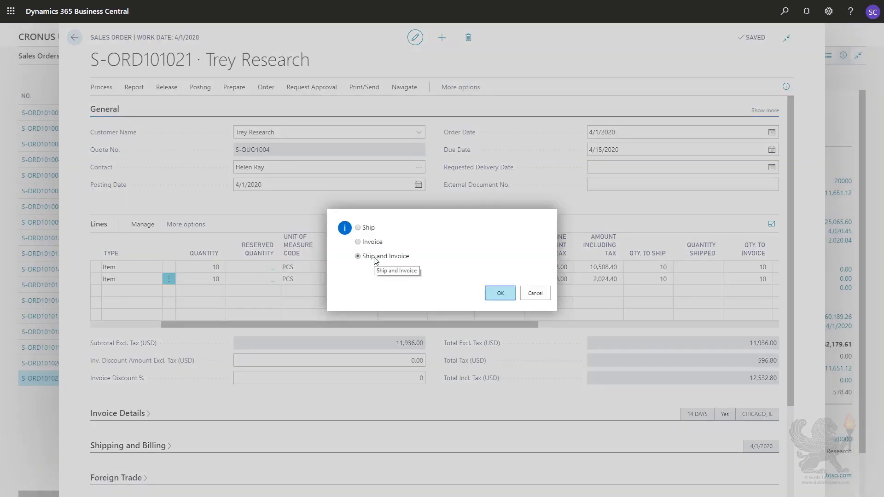
click(500, 294)
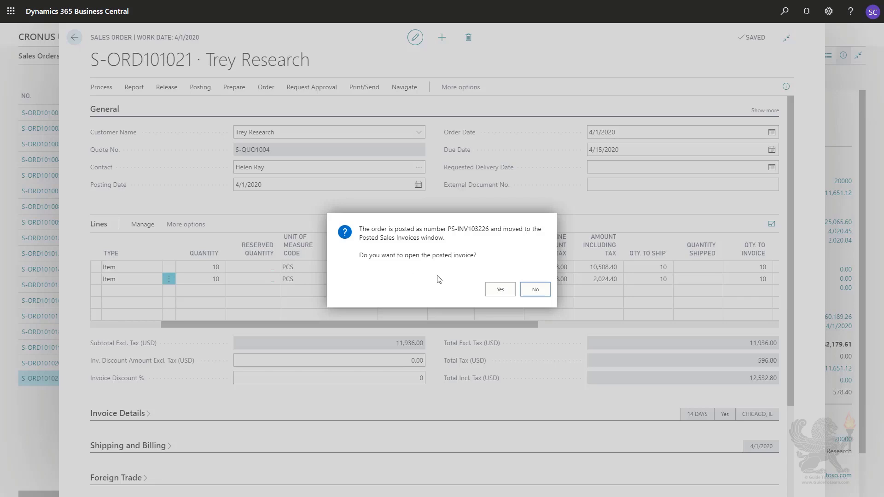
click(493, 289)
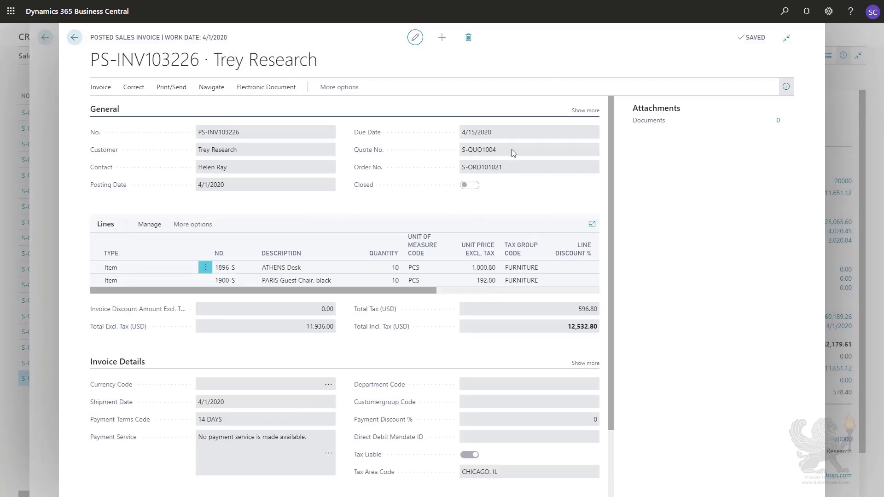
Hide the attachments pane on the posted sales invoice and find all entries related to the invoice.
click(786, 86)
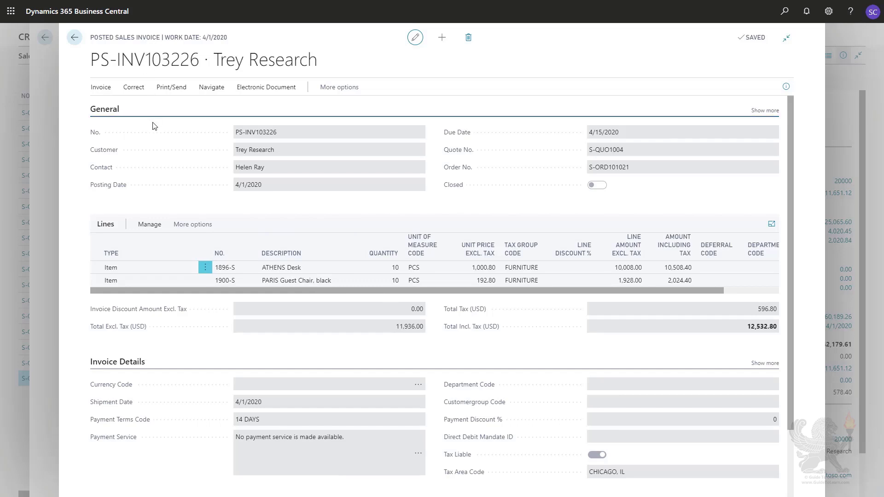
click(340, 87)
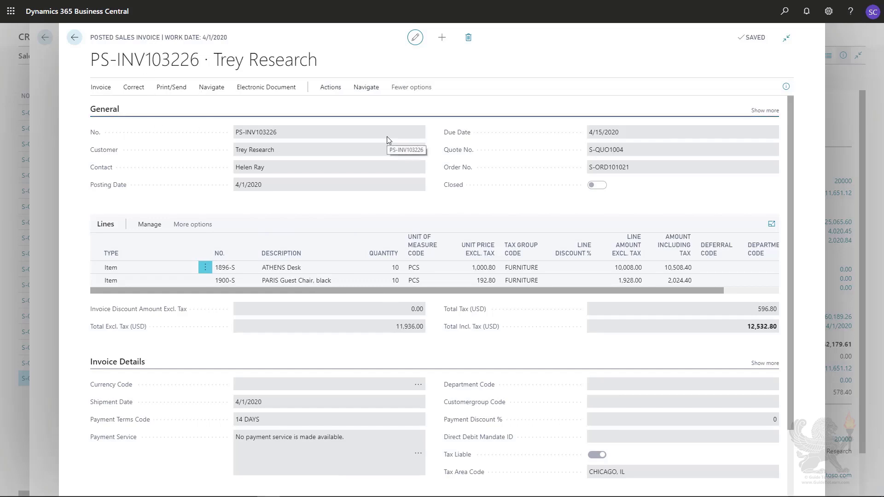
click(364, 92)
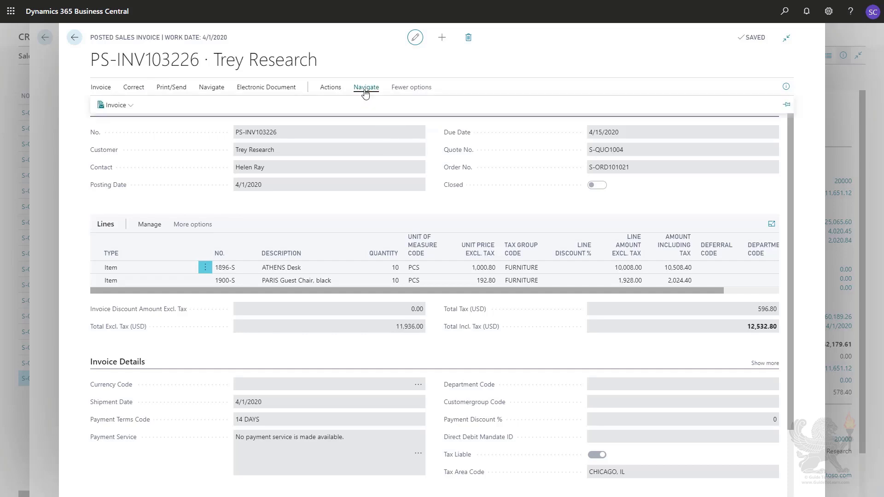
click(331, 89)
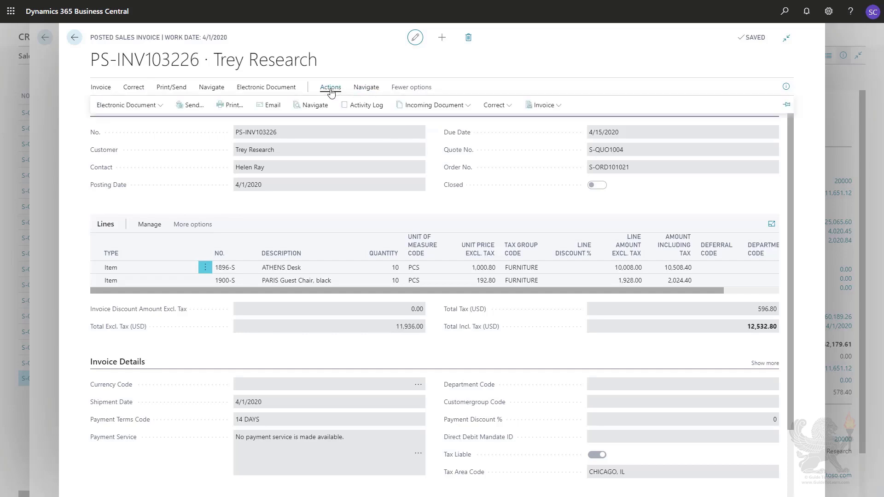
click(315, 106)
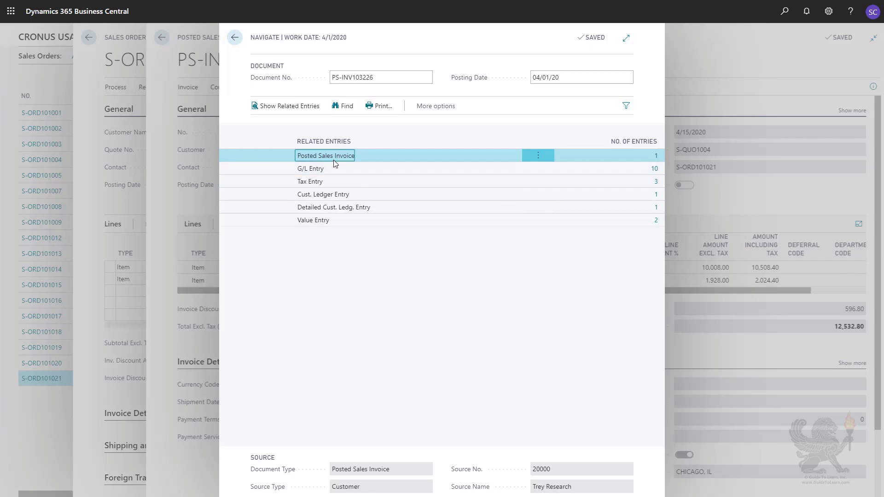
Examine the G/L entries of the posted invoice, and close the entries, the related entries list and the invoice.
click(654, 169)
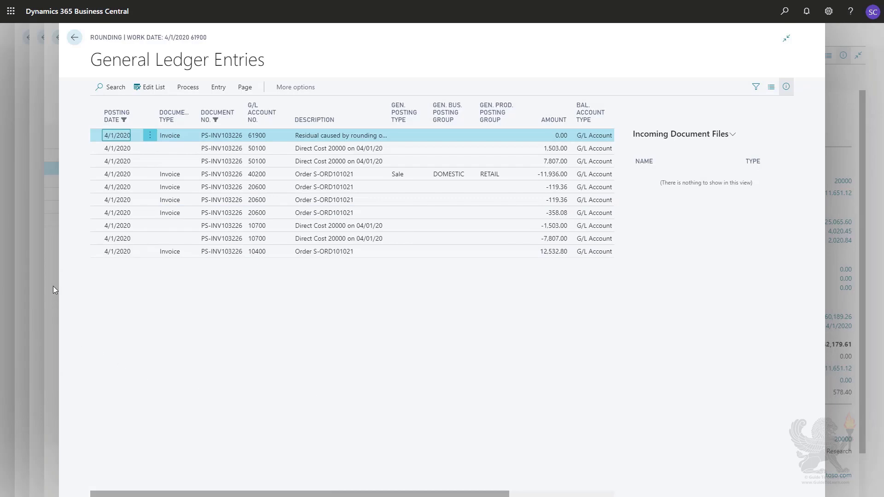
key(Escape)
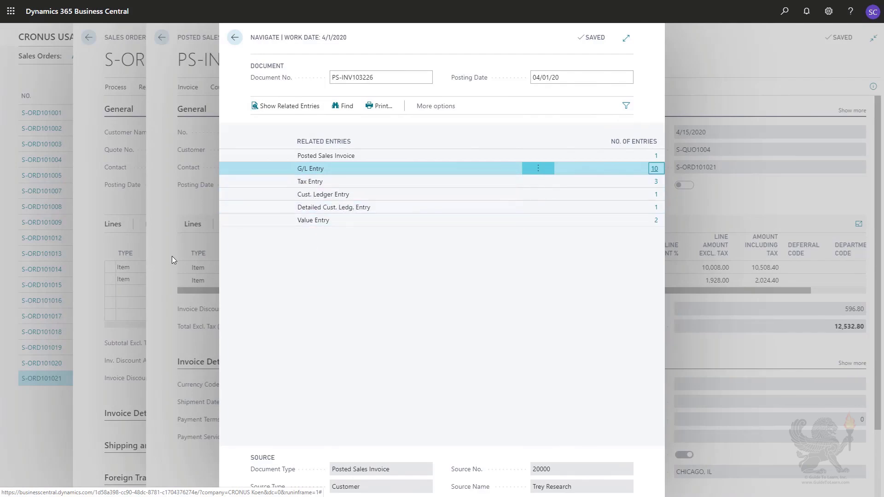
key(Escape)
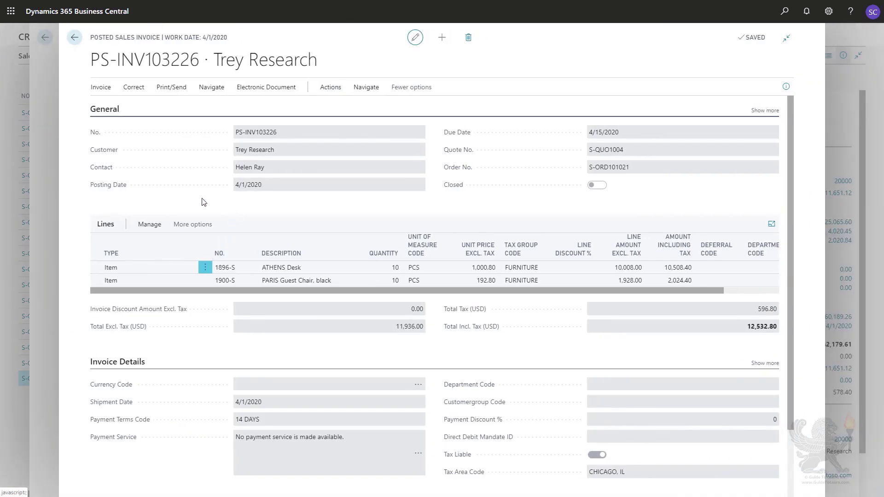
key(Escape)
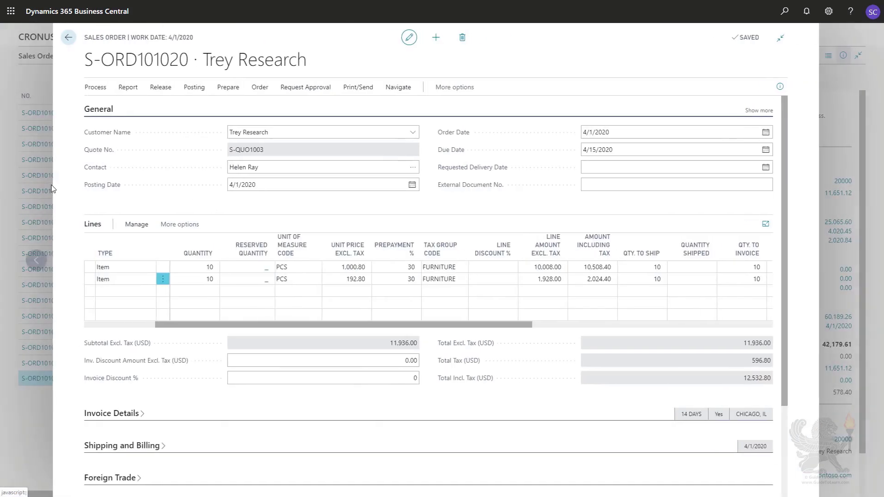